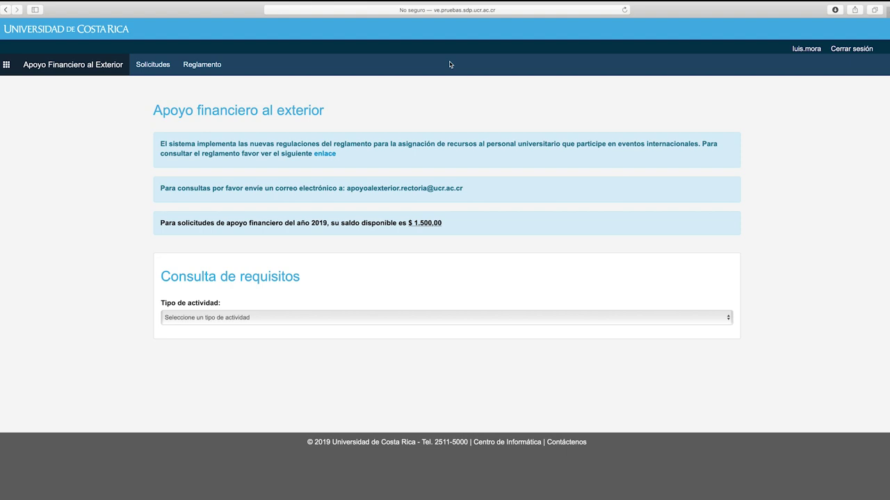
Step: View the regulation document, return to the start page and look up the requirements for the Congreso activity type
left_click(325, 154)
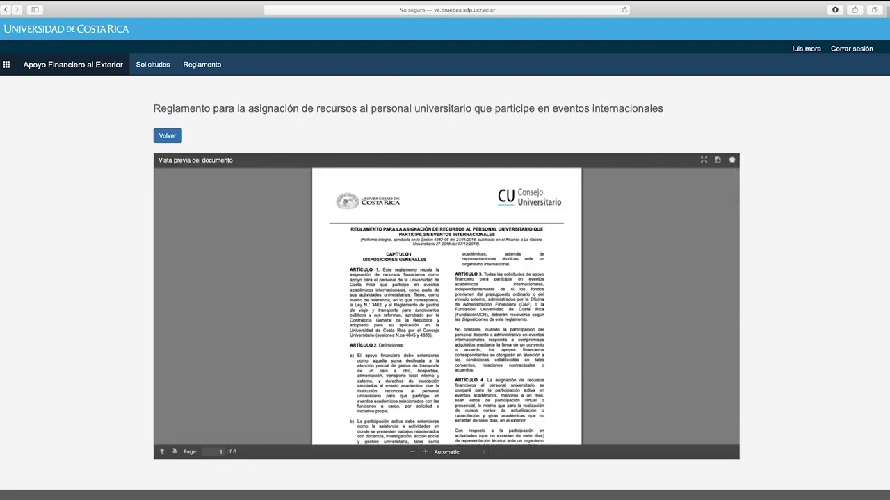
left_click(168, 139)
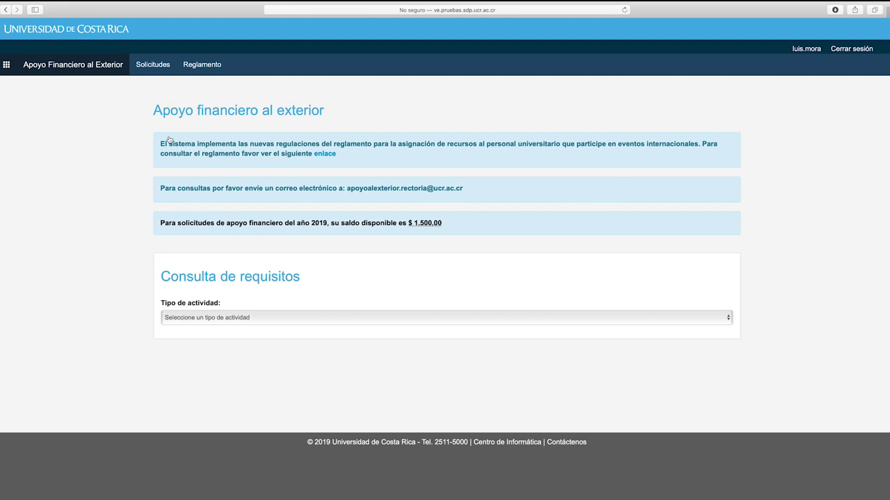
left_click(252, 322)
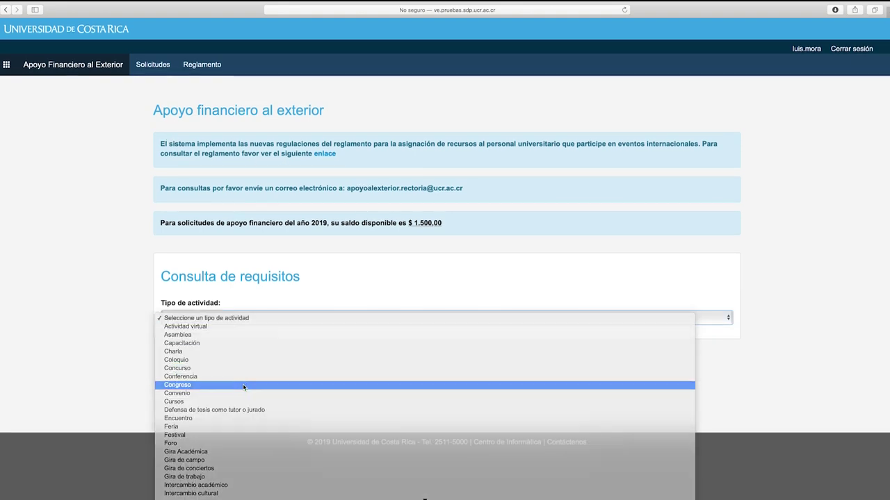
left_click(244, 385)
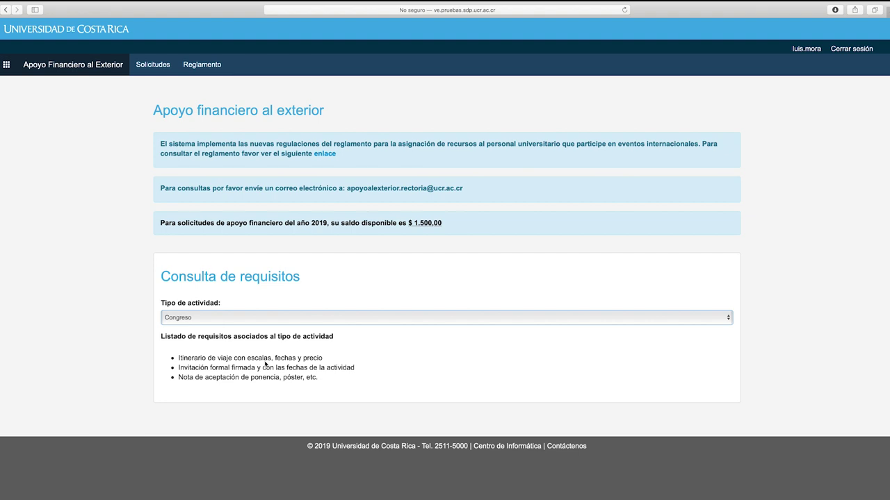
Step: Add a new financial support request and set its Tipo de solicitud to Apoyo financiero
left_click(159, 72)
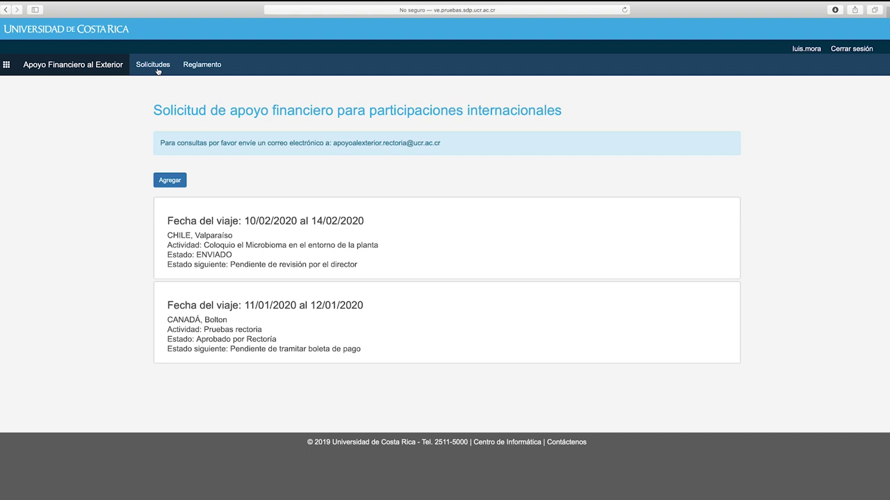
left_click(169, 180)
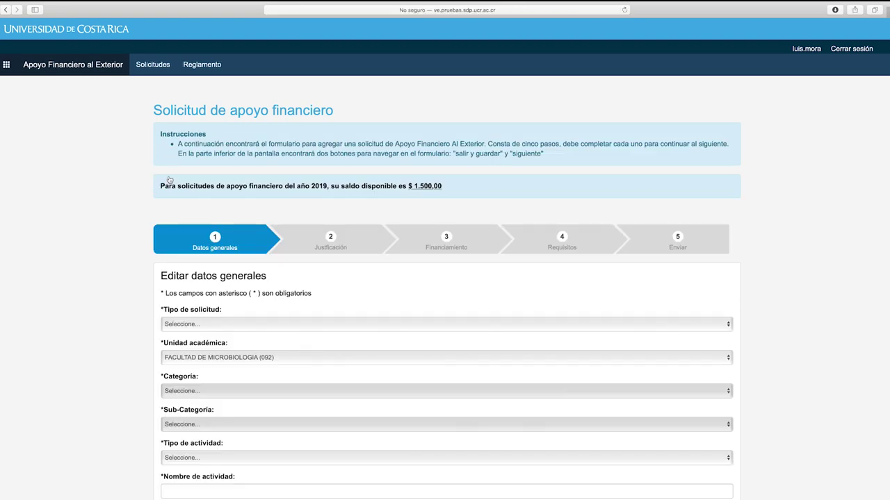
scroll(169, 179, "down", 3)
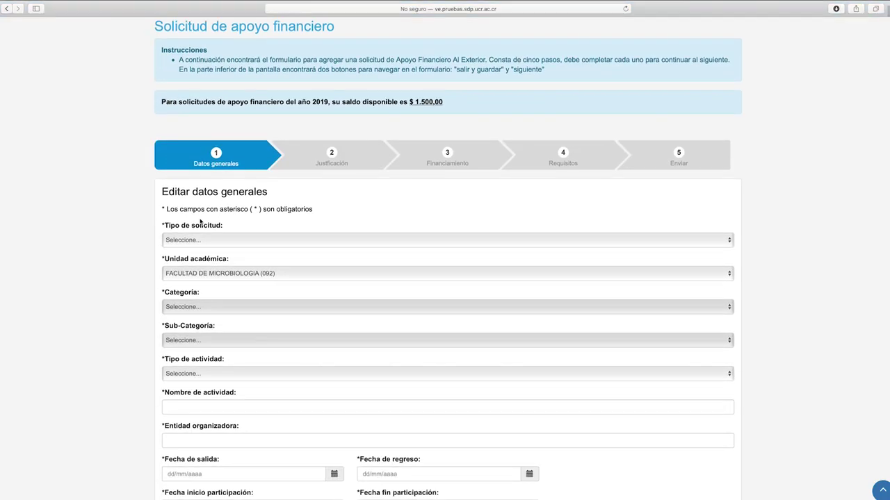
left_click(217, 240)
left_click(217, 250)
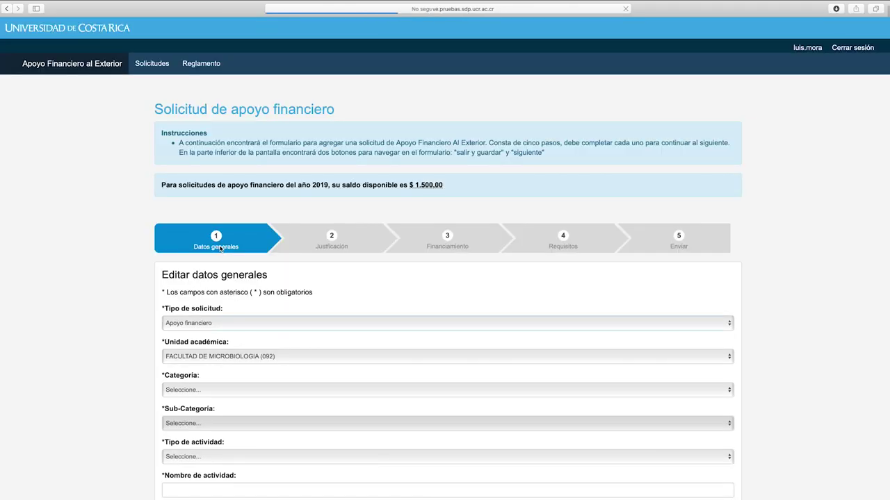
Step: Set the request's category to Administrativo, sub-category to Profesional A and activity type to Congreso
scroll(268, 232, "down", 3)
scroll(268, 228, "down", 1)
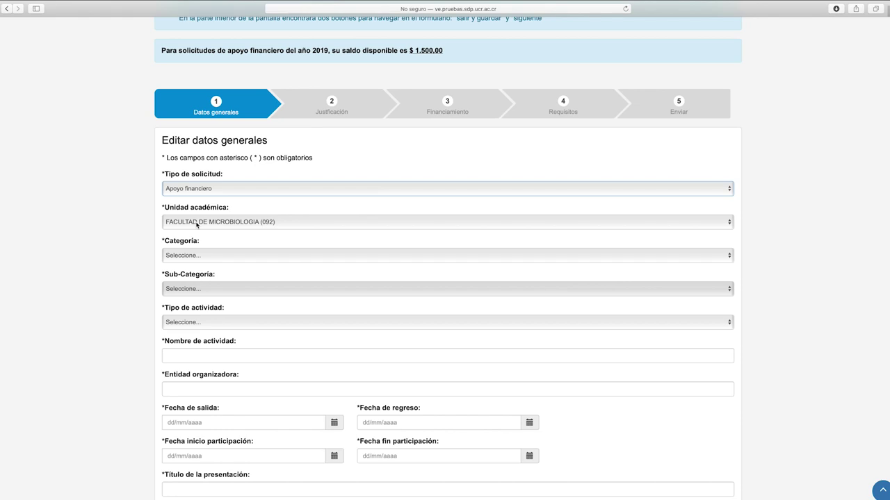
scroll(197, 225, "down", 1)
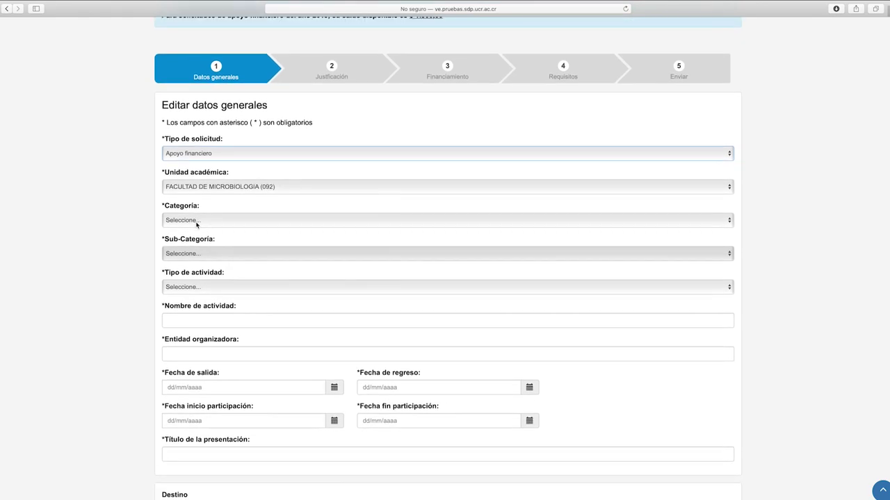
left_click(200, 224)
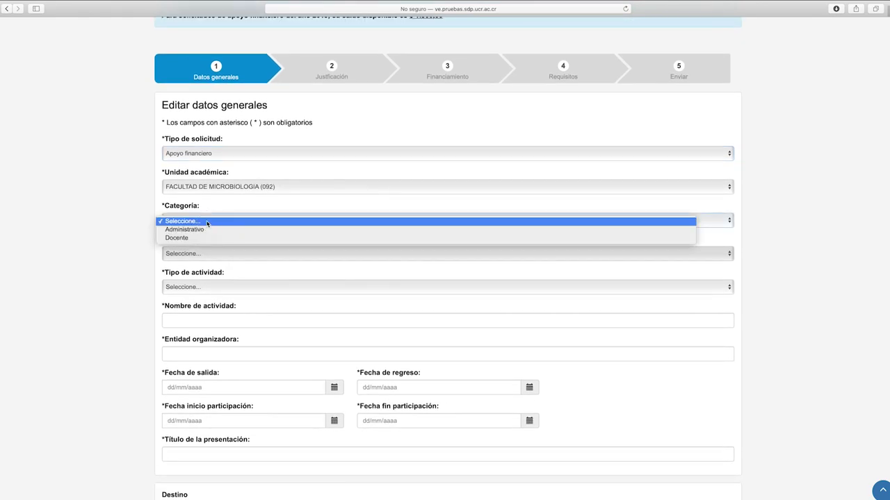
left_click(204, 230)
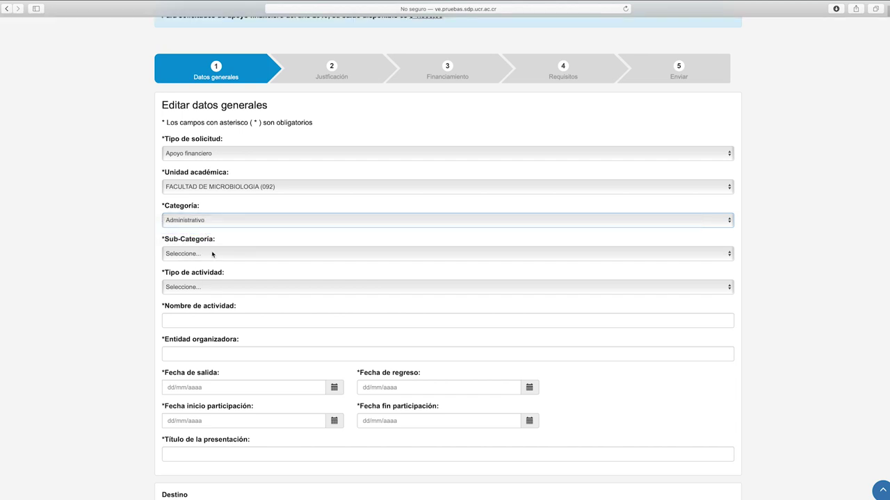
left_click(213, 255)
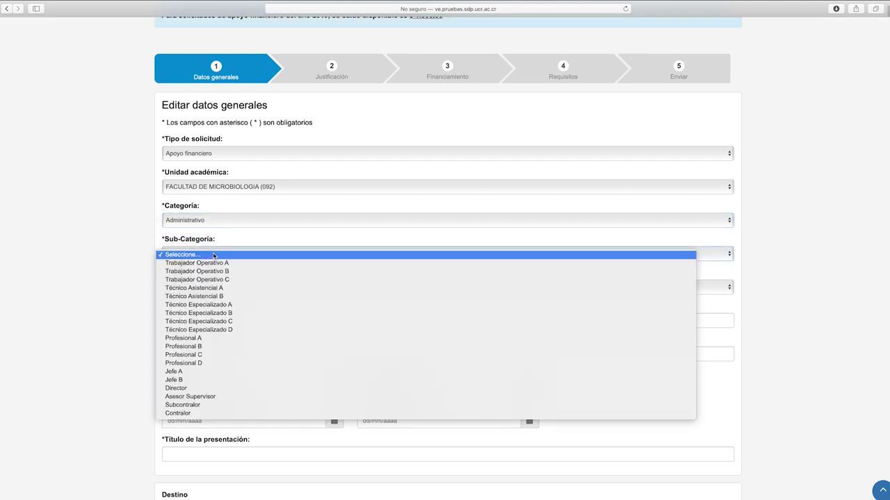
left_click(236, 339)
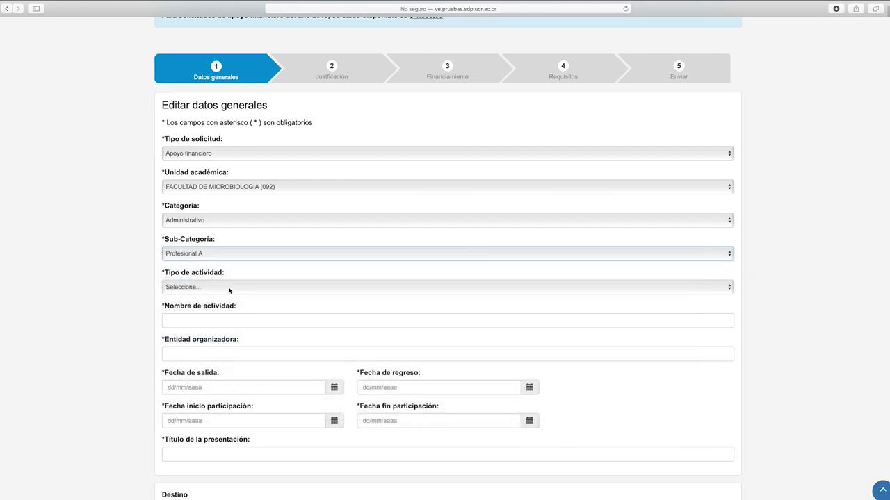
left_click(231, 288)
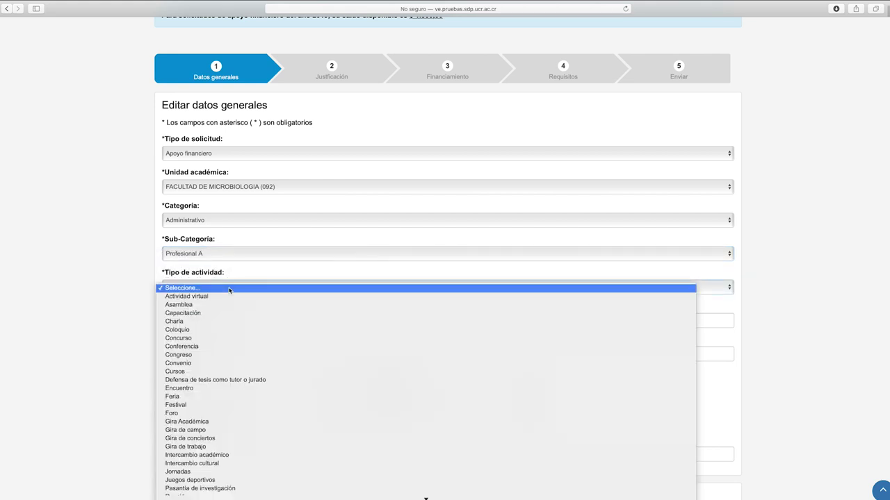
left_click(201, 355)
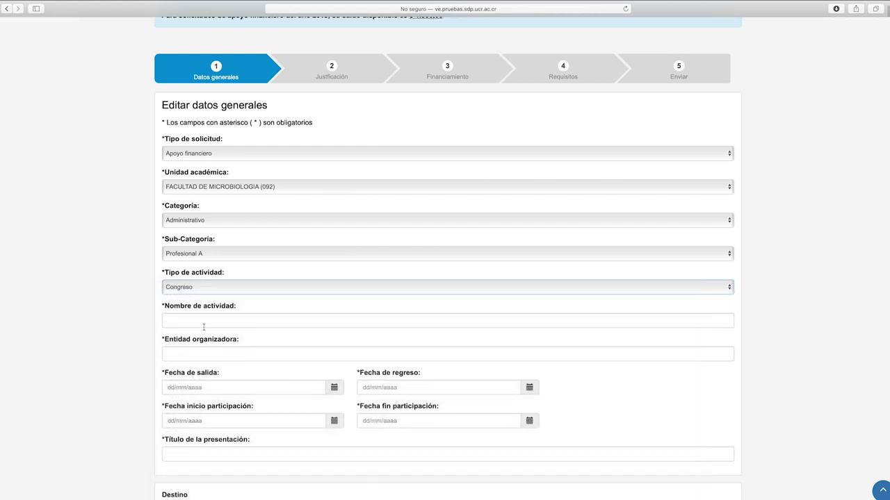
Step: Enter "XV Congreso Argentino de Microbiología" as the activity name and "Universidad de Buenos Aires" as the organizing entity
left_click(206, 319)
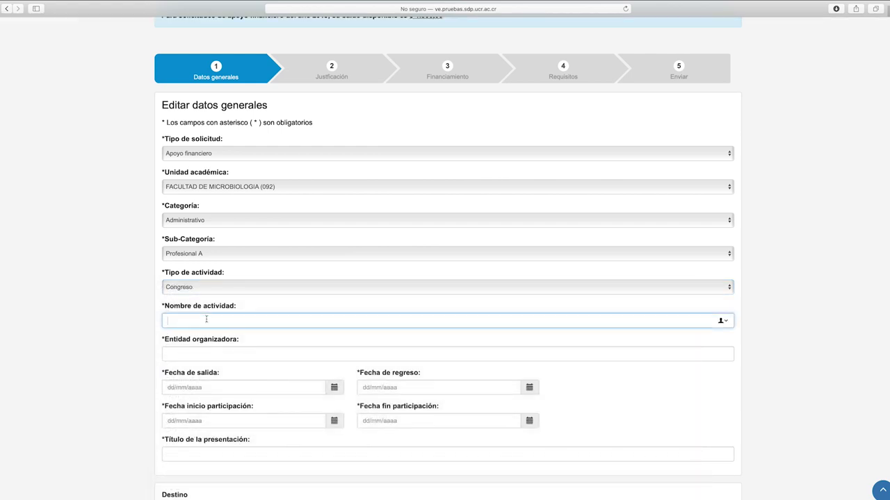
type("XV Congreso Argentino de Microbiología")
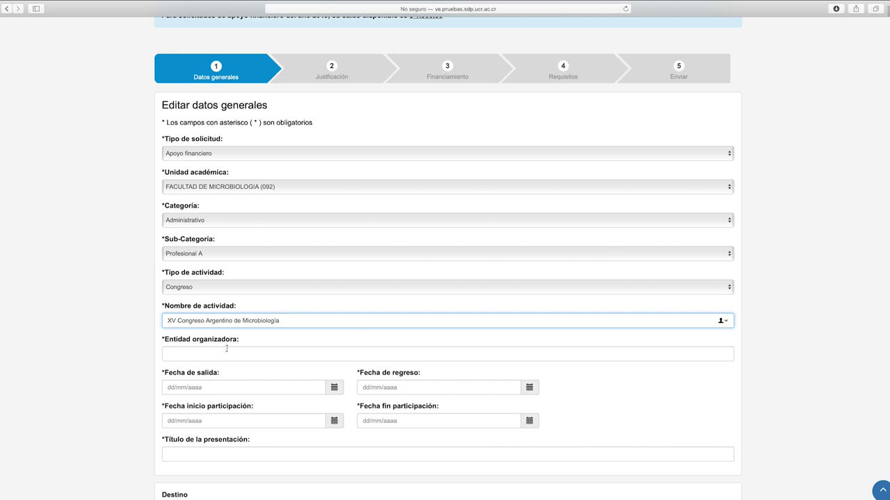
left_click(250, 351)
type("Universidad")
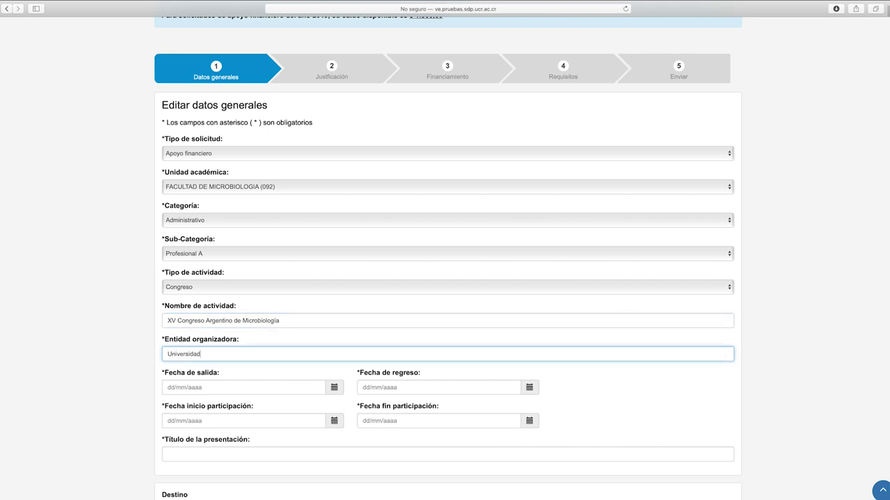
type(" de Buenos Aires")
Step: Set the departure date to 13/01/2020 and the return date to 17/01/2020
left_click(335, 387)
left_click(251, 243)
left_click(251, 243)
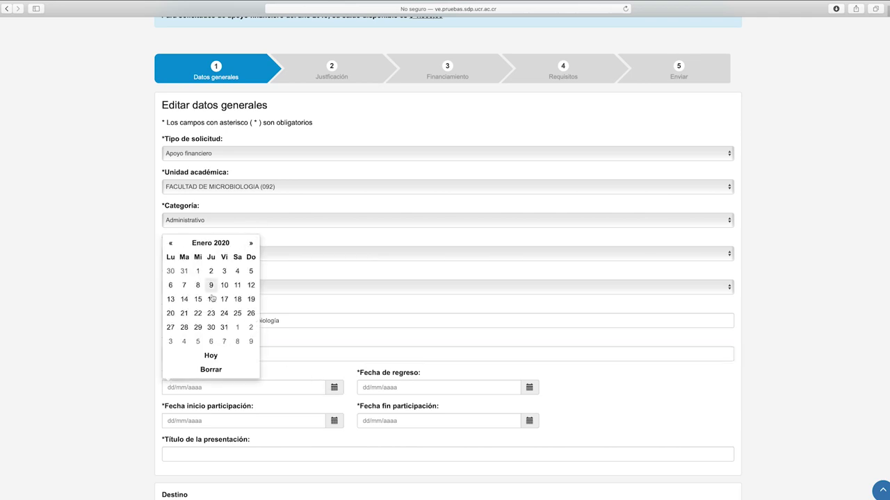
left_click(174, 303)
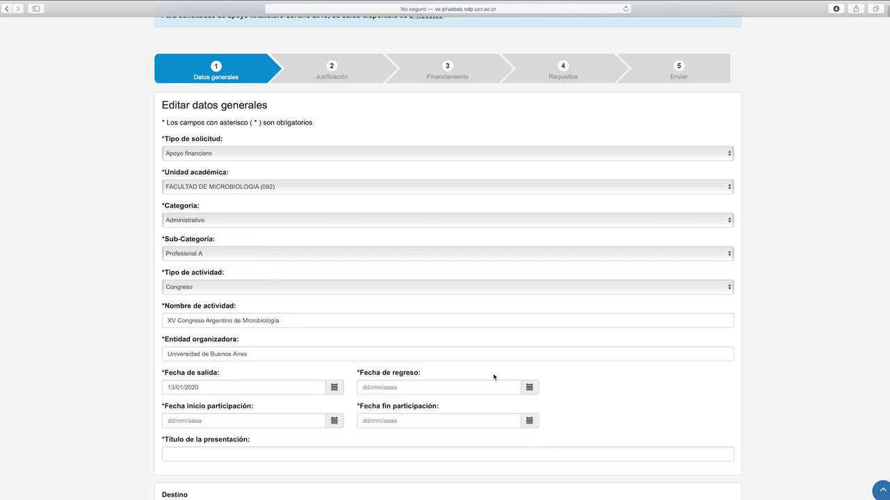
left_click(533, 392)
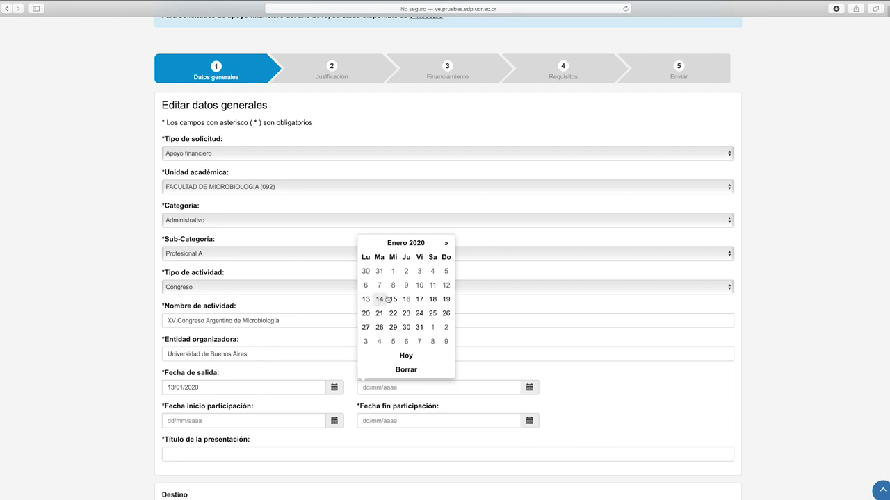
left_click(418, 299)
Step: Set the participation start date to 14/01/2020 and the participation end date to 16/01/2020
scroll(393, 315, "down", 2)
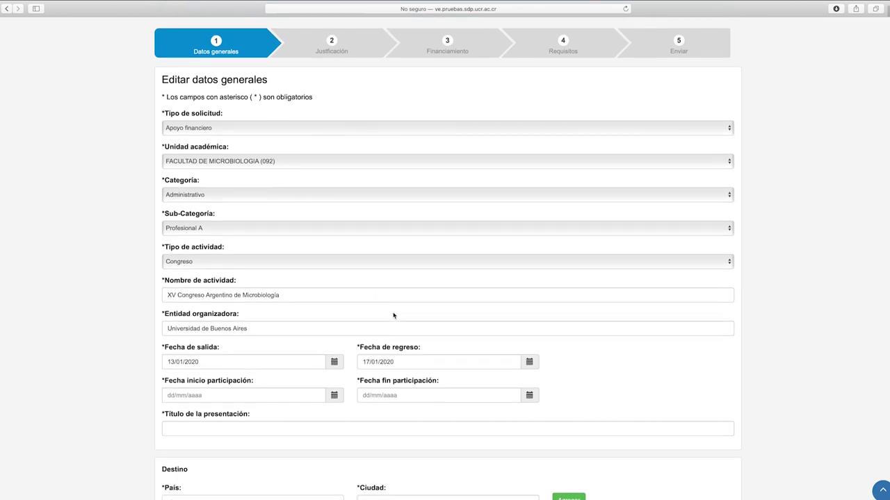
scroll(393, 315, "down", 1)
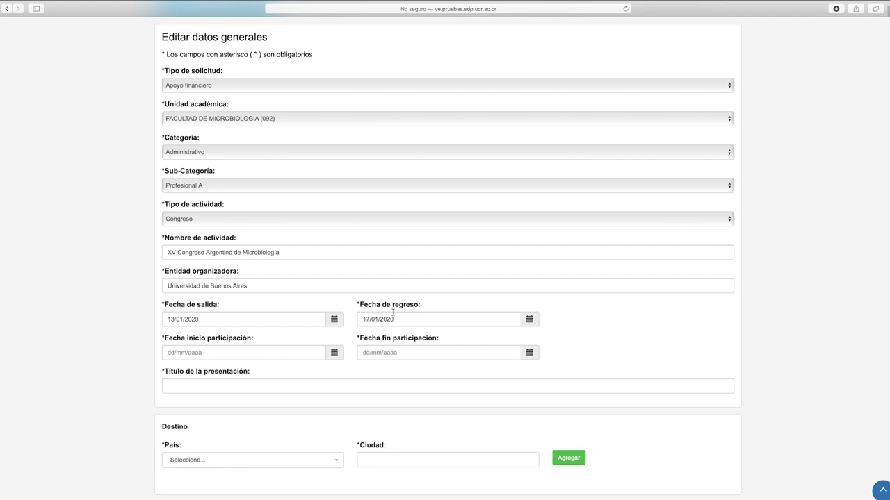
left_click(334, 354)
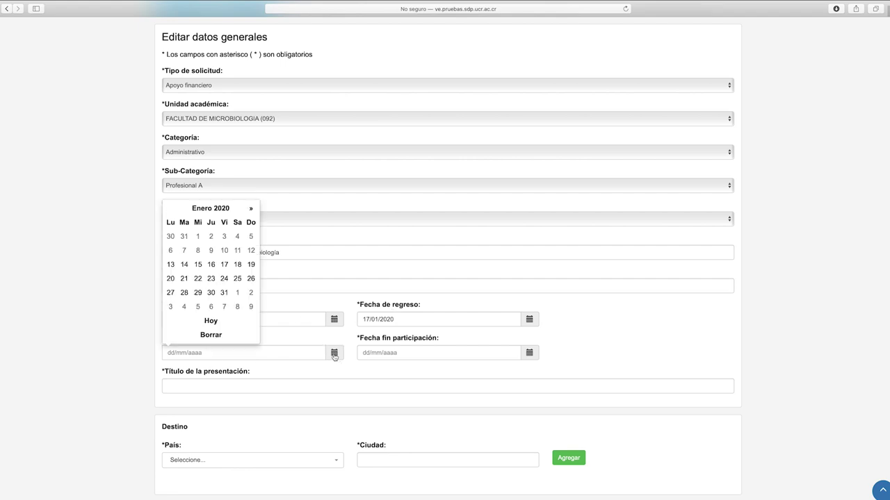
left_click(185, 267)
left_click(529, 353)
left_click(407, 265)
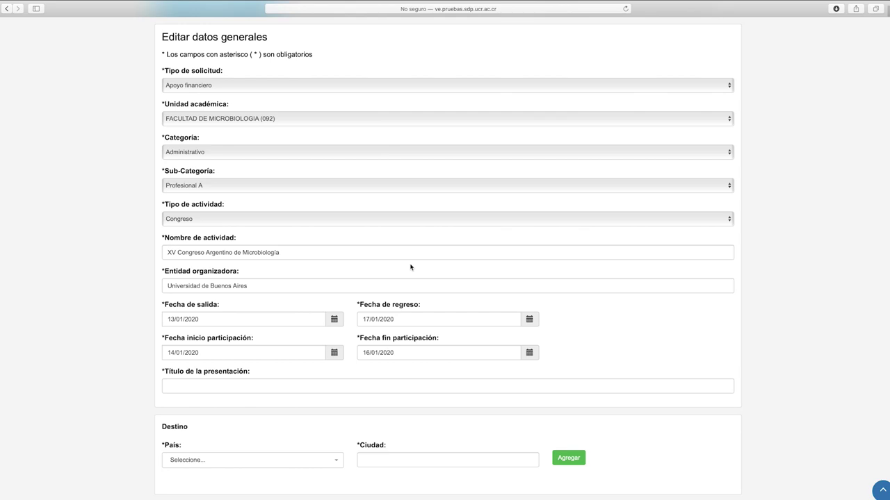
Step: Enter "Casos de éxito de la Universidad de Costa Rica" as the presentation title
scroll(214, 355, "down", 1)
left_click(221, 354)
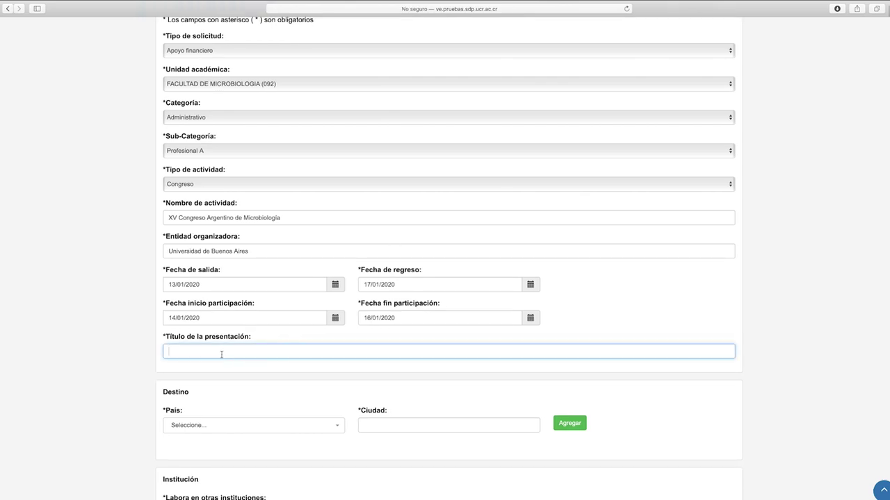
type("Casos de éxito de la Universidad de Costa Rica")
Step: Add a destination with country ARGENTINA and city Buenos Aires to the request
scroll(244, 354, "down", 3)
left_click(243, 330)
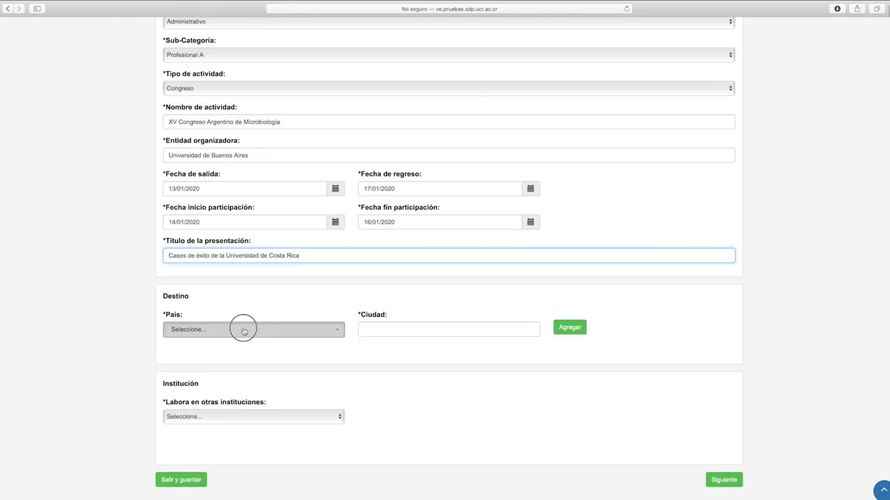
type("argent")
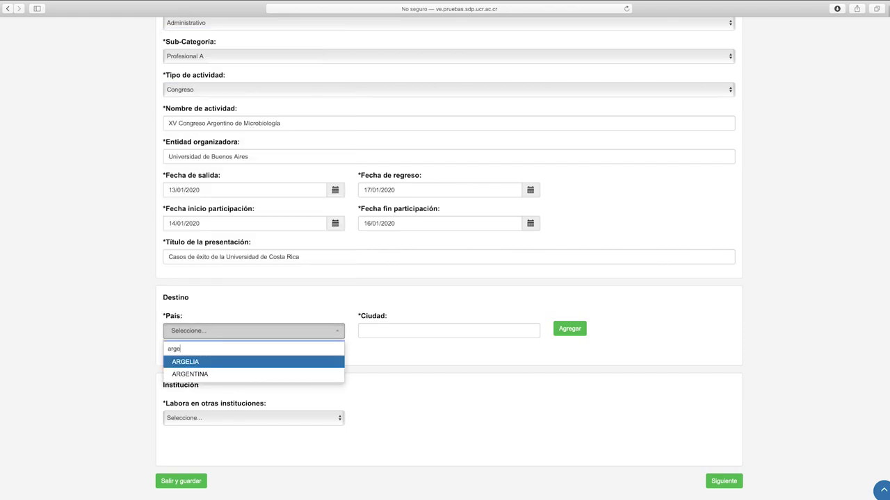
left_click(208, 361)
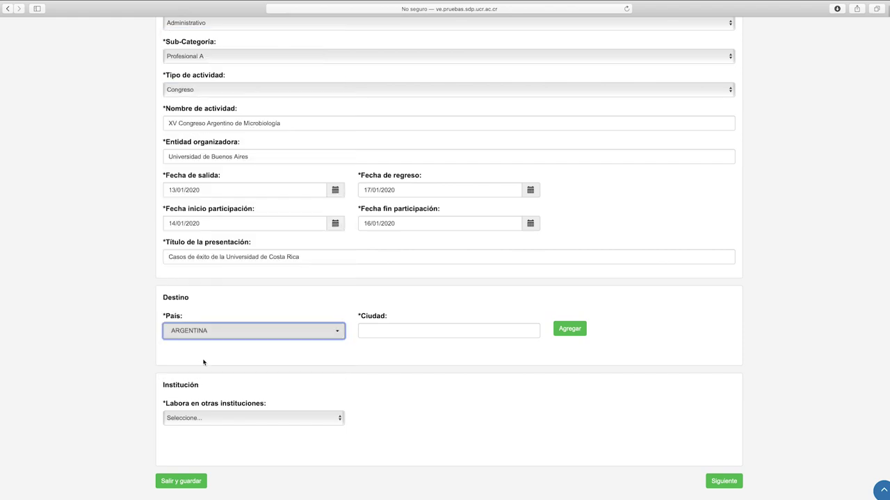
left_click(455, 331)
type("Buenos Aires")
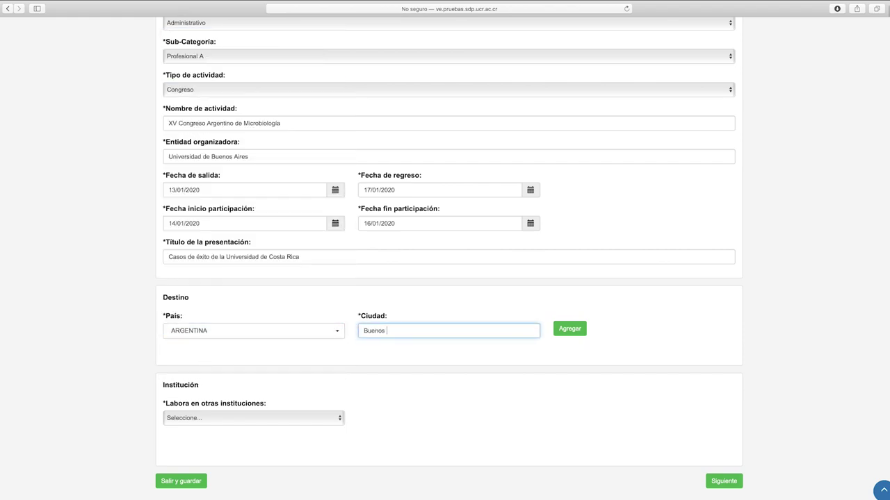
left_click(571, 330)
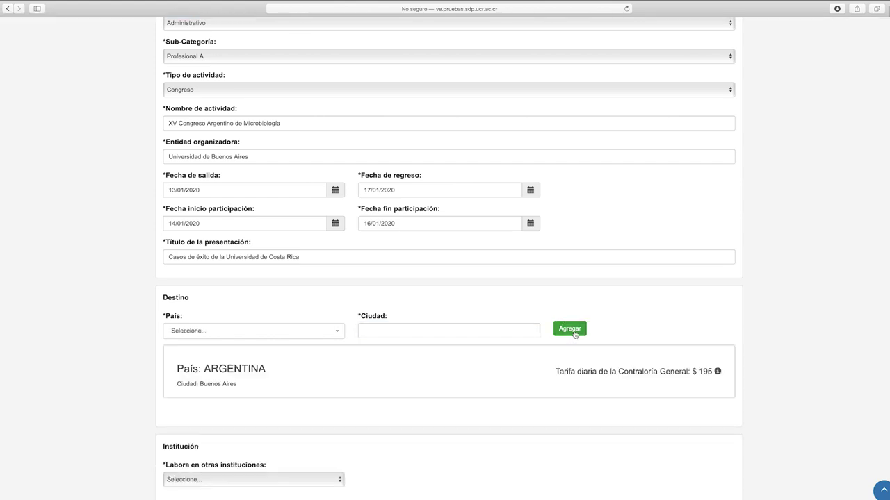
Step: Answer Sí to working at other institutions and add Instituto tecnológico (TEC) with 10 weekly hours
mouse_move(365, 376)
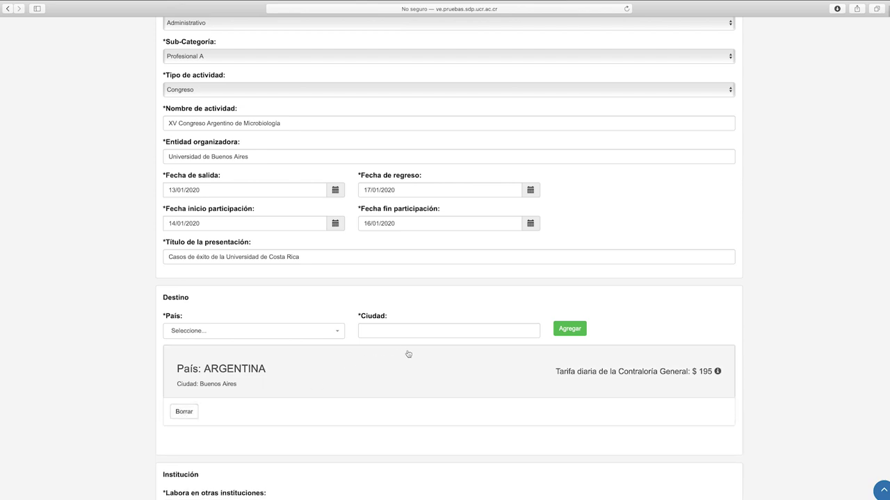
scroll(406, 354, "down", 4)
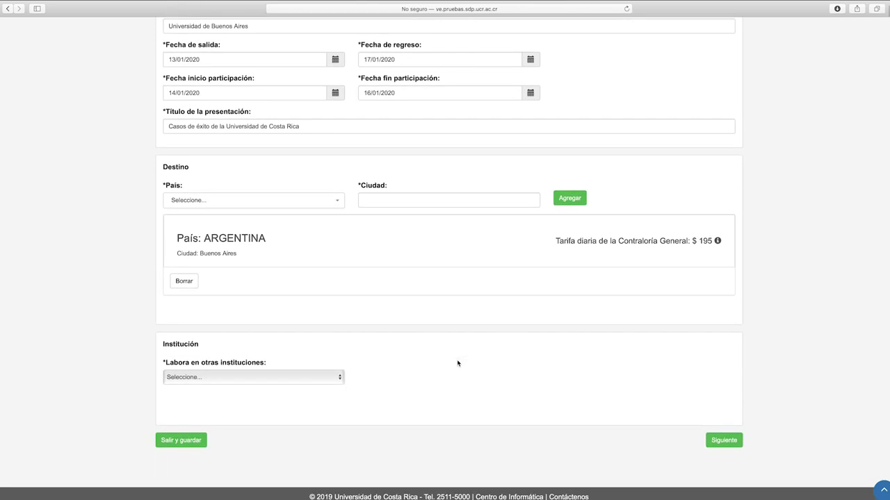
left_click(295, 377)
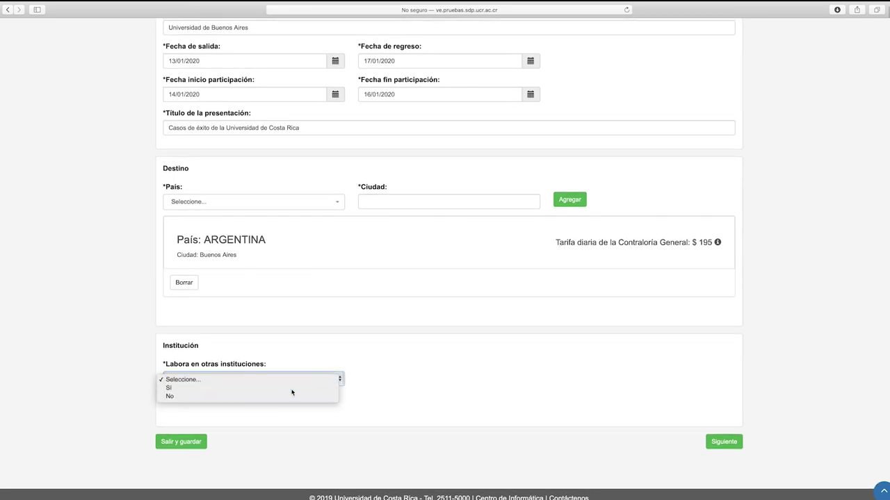
left_click(292, 389)
left_click(276, 394)
left_click(274, 419)
left_click(430, 392)
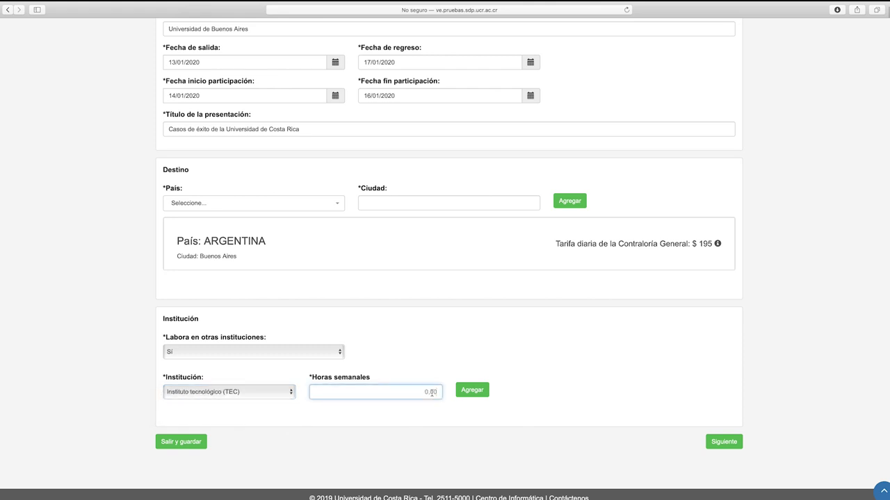
type("10")
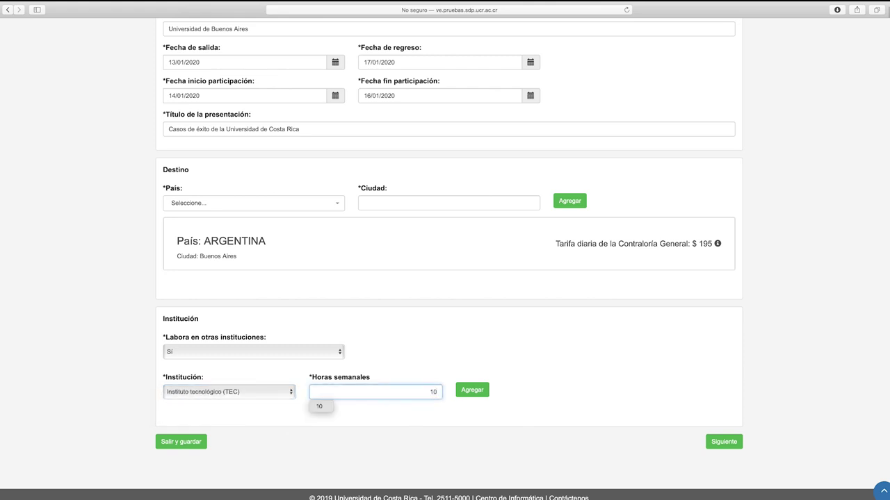
left_click(478, 391)
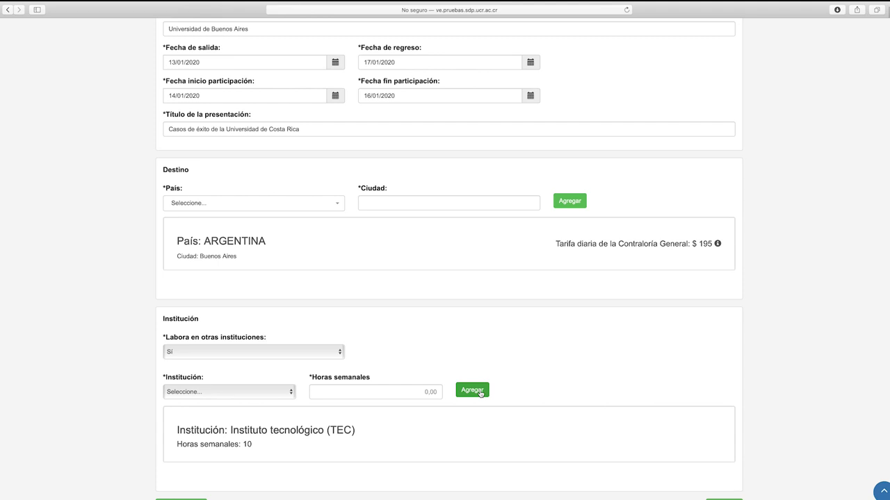
Step: Delete the Instituto tecnológico (TEC) entry from the other institutions and confirm the deletion
mouse_move(310, 418)
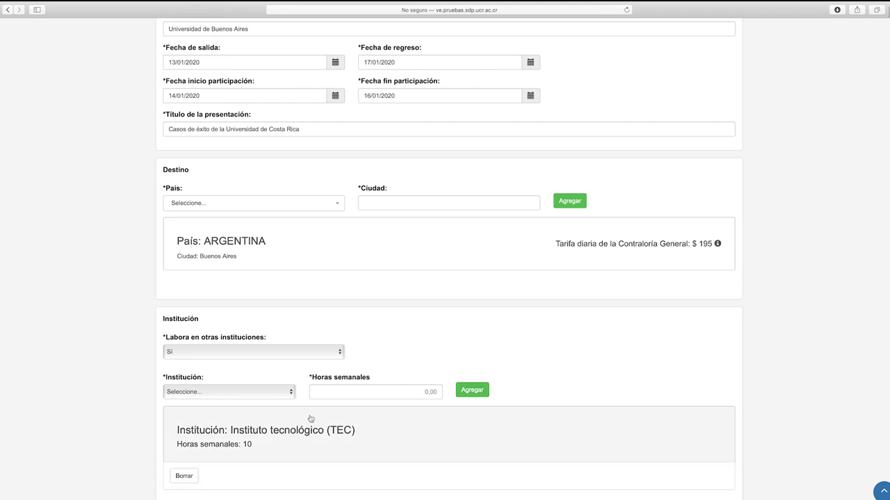
left_click(189, 475)
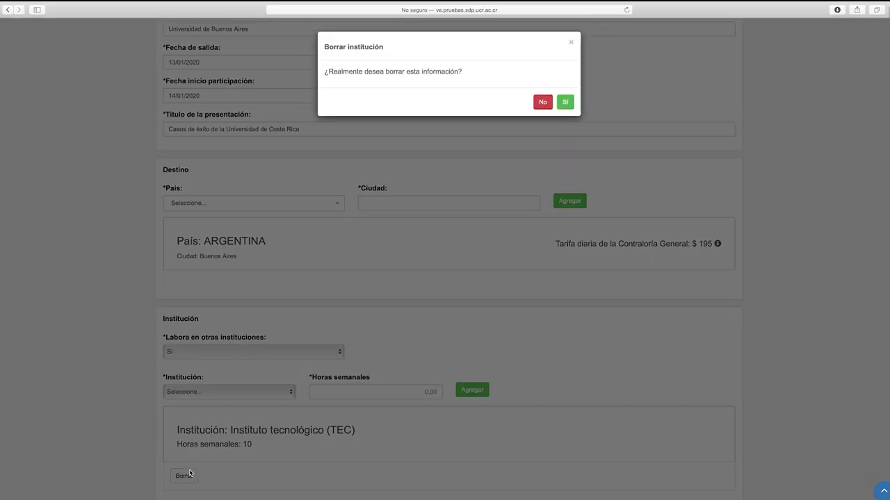
left_click(565, 102)
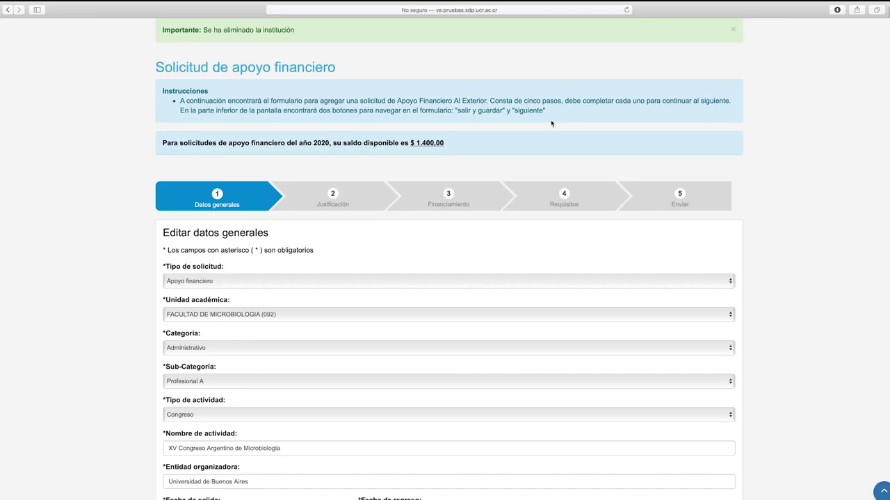
Step: Answer No to working at other institutions
scroll(385, 291, "down", 8)
scroll(385, 292, "down", 3)
left_click(272, 351)
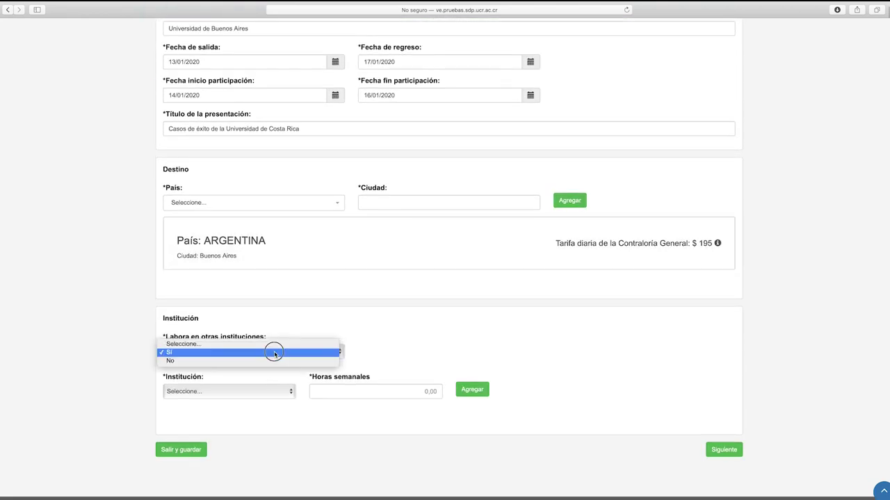
left_click(264, 361)
Step: Save and exit the form, and reopen the unsent Buenos Aires congress request for editing
scroll(400, 332, "down", 10)
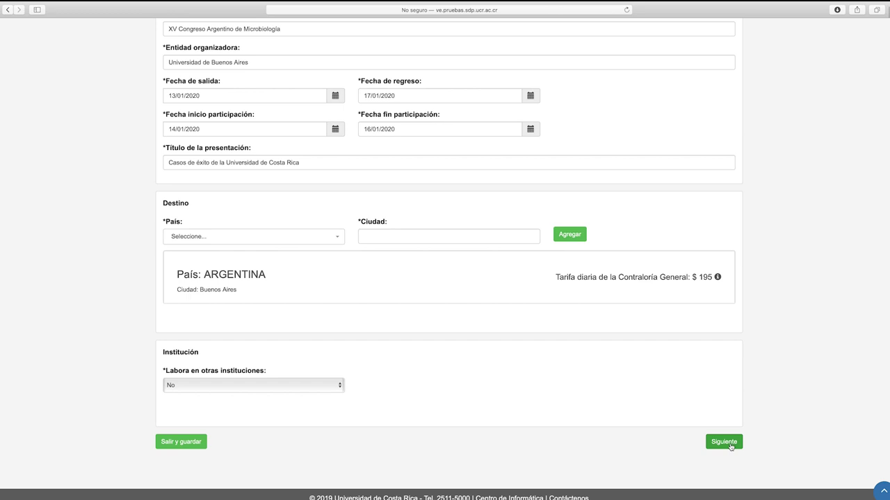
left_click(182, 446)
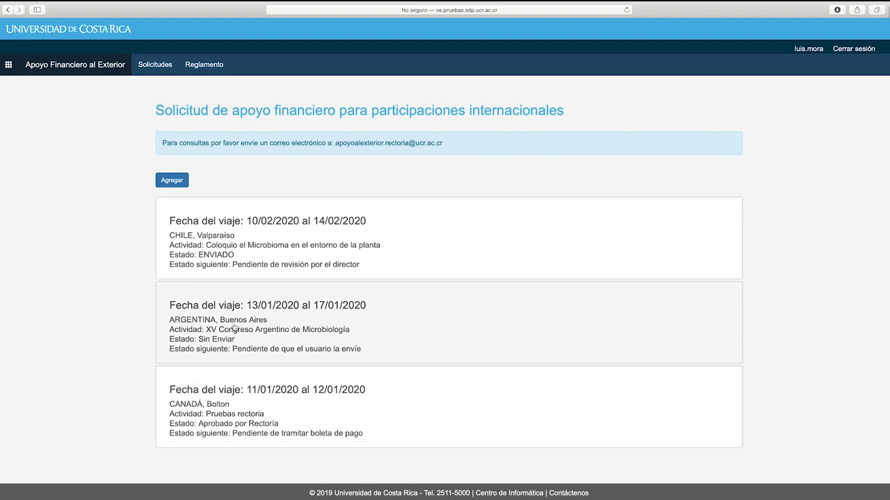
left_click(273, 325)
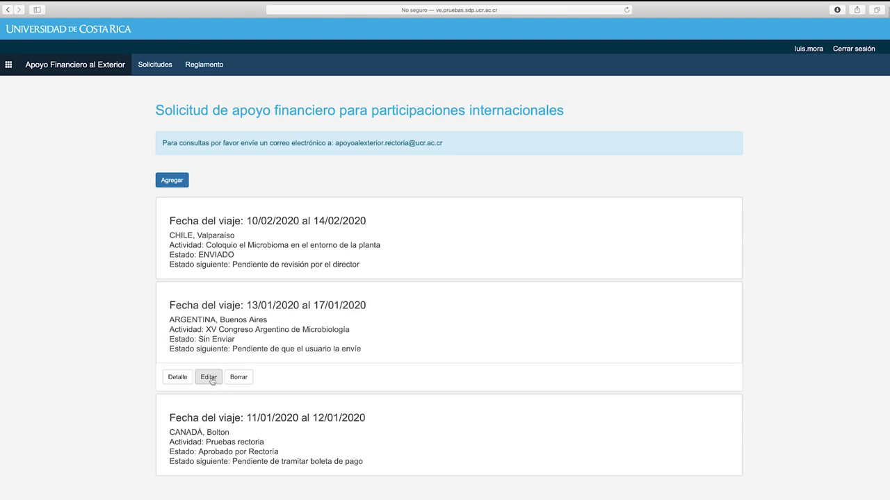
left_click(210, 378)
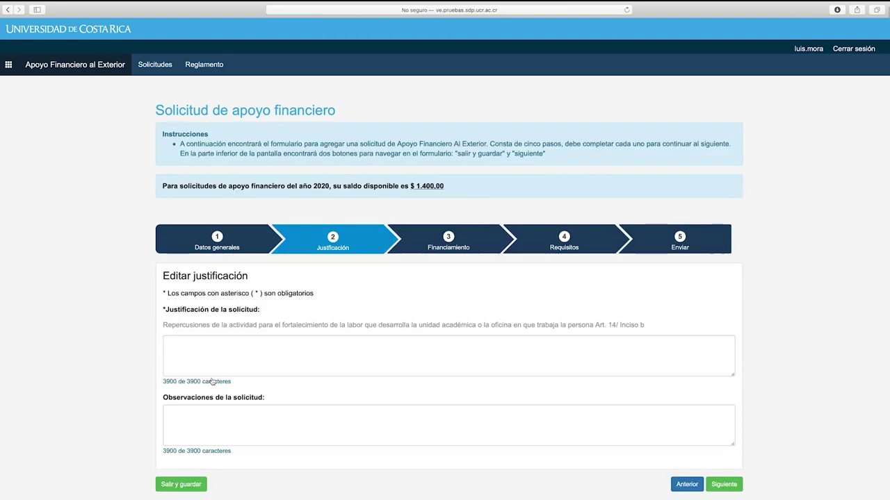
Step: Begin the request's justification with "Esta actividad permitirá exponer los logros alcanzados por la Universidad de Costa Rica"
left_click(247, 338)
type("Esta actividad permitirá e")
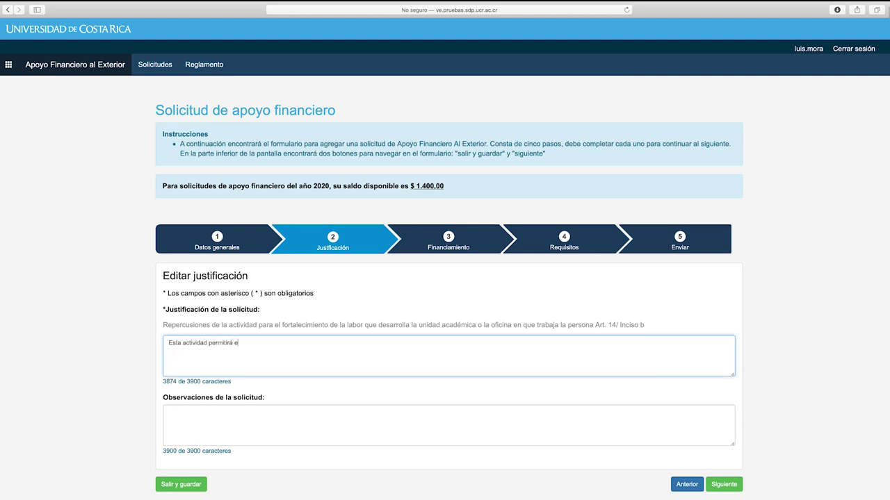
type("xponer los logros alcanzados por la Universidad de Costa Rica")
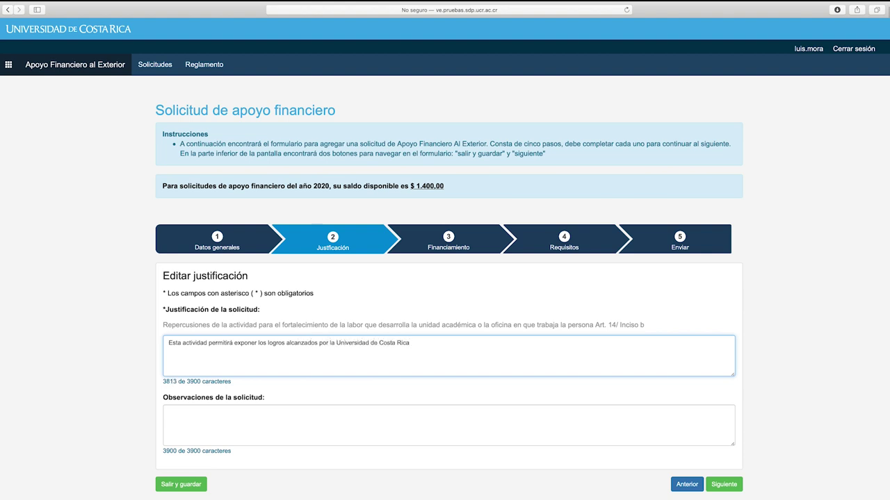
Step: Complete the justification with "y compartir su conocimiento a nivel latinoamericano, además de fortalecer lazos con otras universidades y profesionales de la región." and advance to Financiamiento
type(" y compartir su conocimiento a nivel latino")
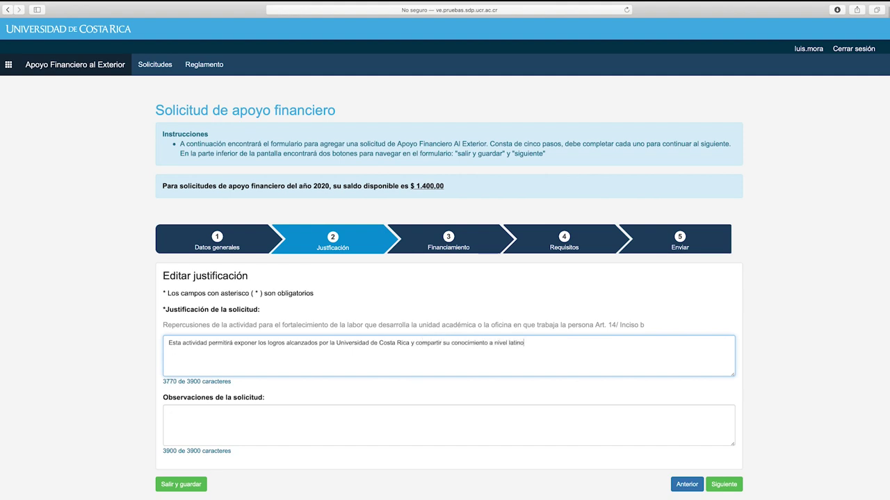
type("americano, además de fortalecer lazos con otras")
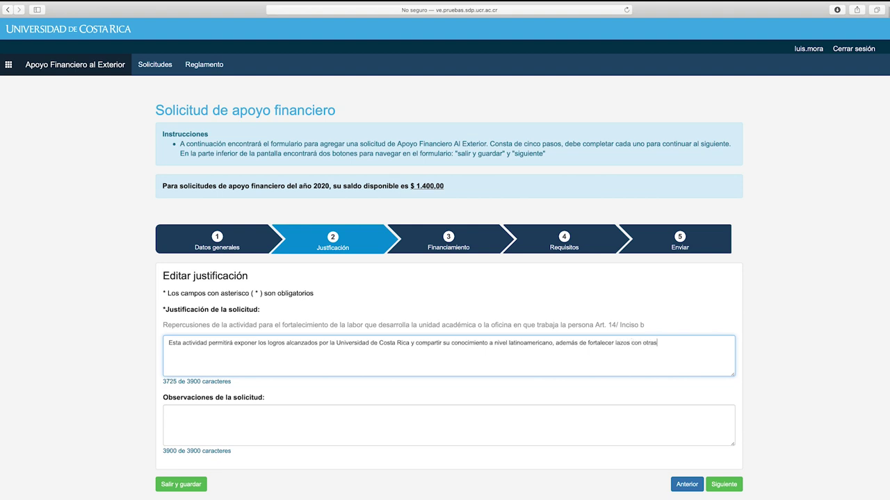
type(" universidades y profesionales de la región.")
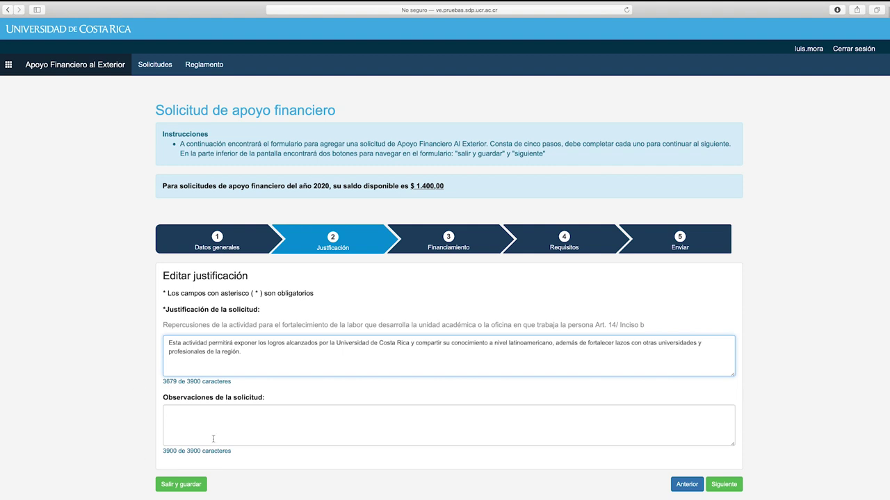
left_click(222, 428)
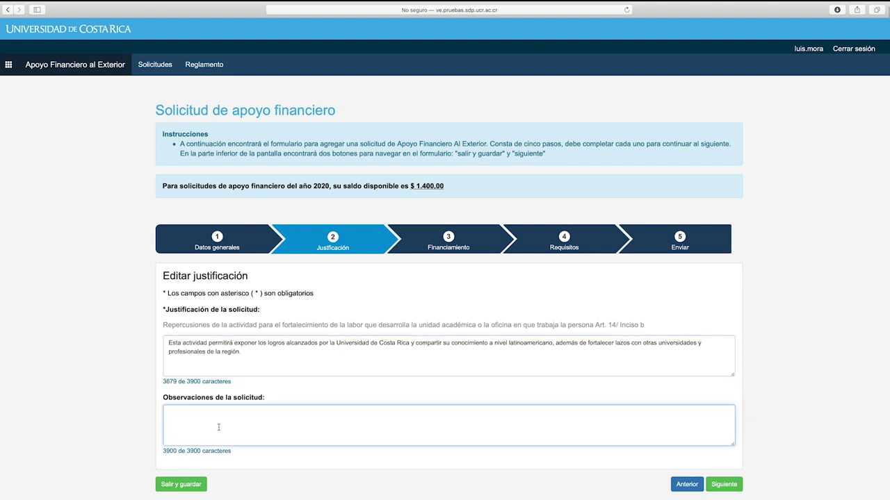
left_click(720, 486)
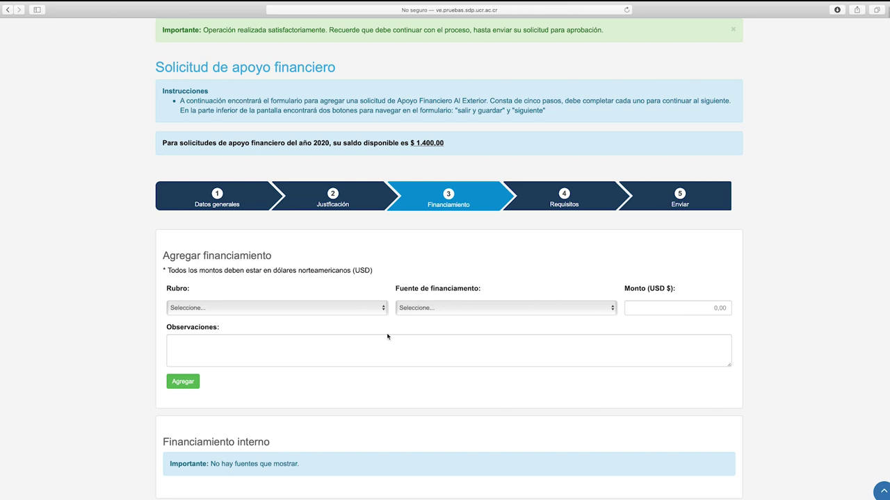
Step: Add a 150 USD Pasaje aéreo financing from Presupuesto Ordinario UCR, with the ticket bought Por mi persona (Reintegro)
left_click(330, 309)
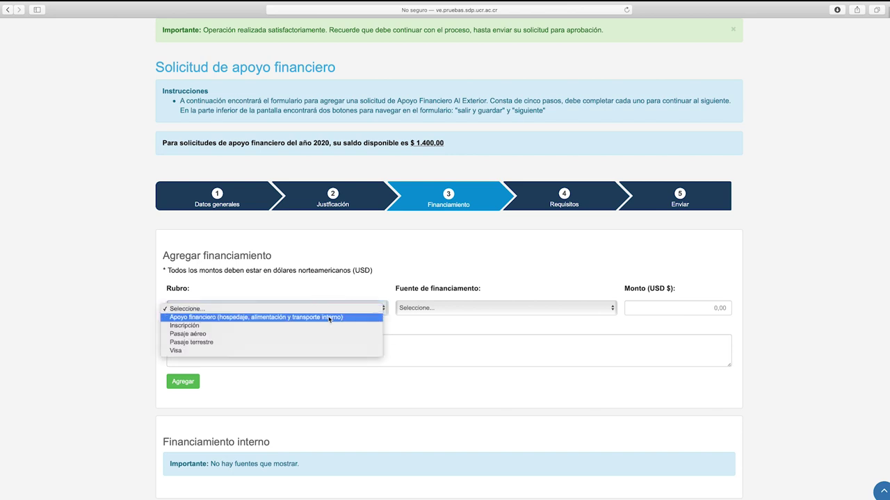
left_click(323, 334)
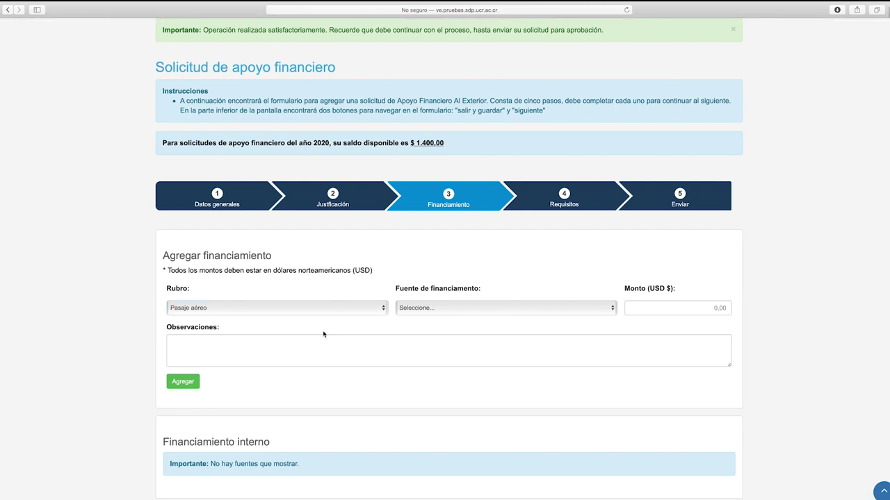
left_click(504, 310)
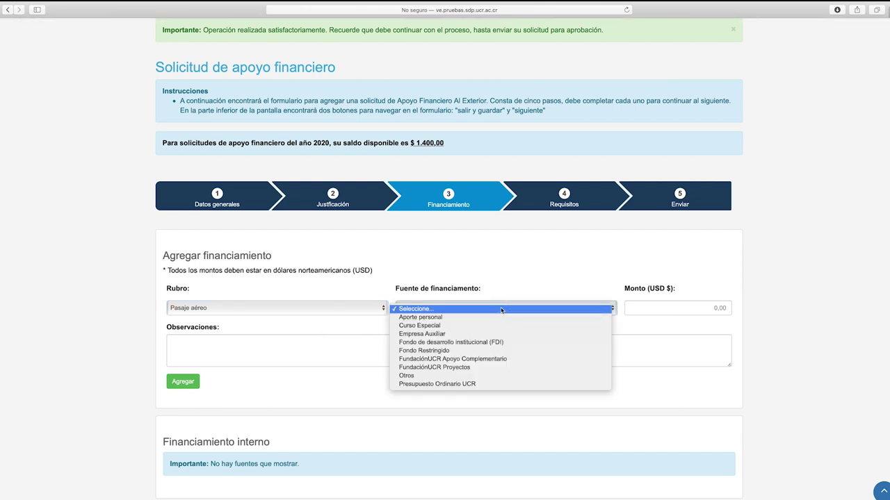
left_click(474, 385)
left_click(673, 310)
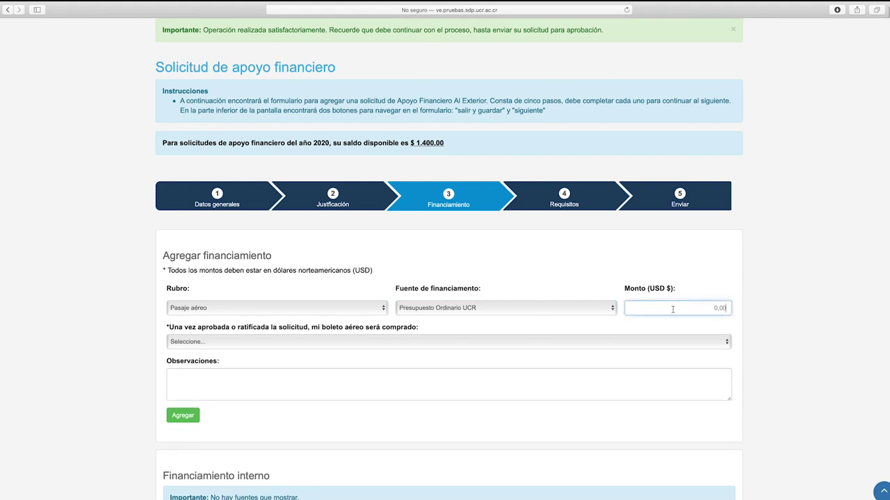
type("1")
left_click(220, 343)
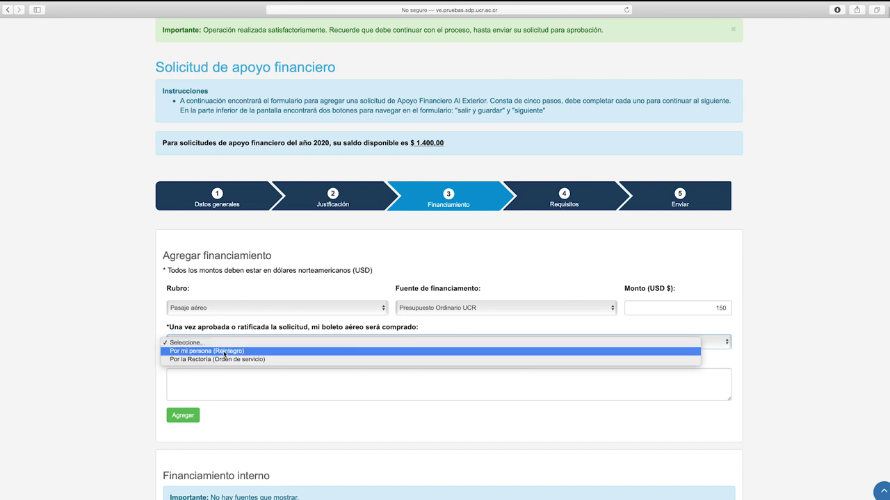
left_click(224, 352)
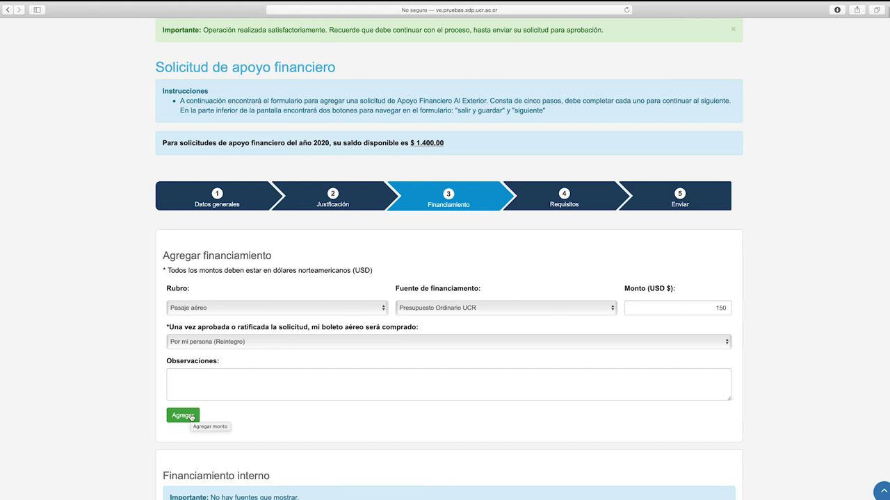
left_click(190, 417)
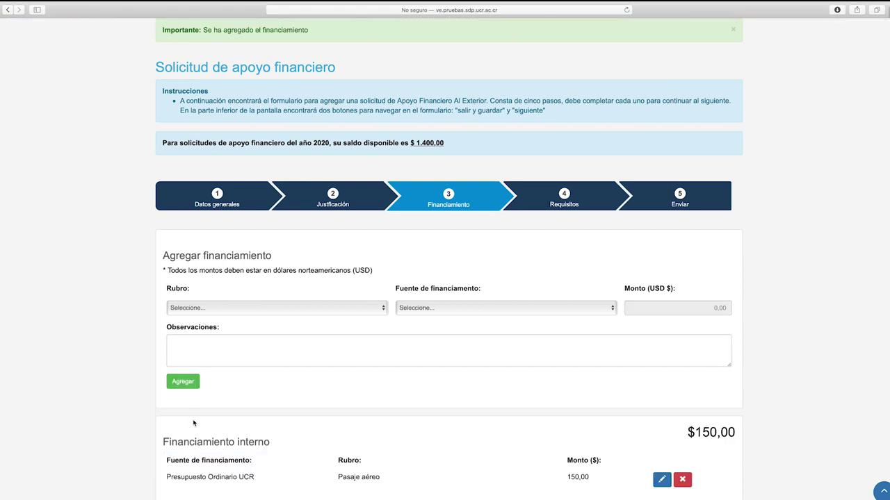
Step: Add a 100 USD financing for Apoyo financiero (hospedaje, alimentación y transporte interno) from Presupuesto Ordinario UCR
left_click(248, 308)
left_click(252, 317)
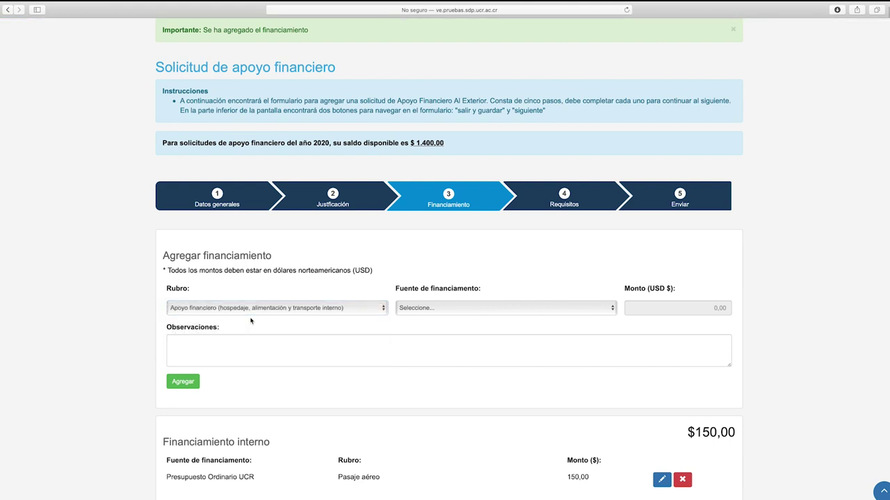
left_click(431, 309)
left_click(456, 388)
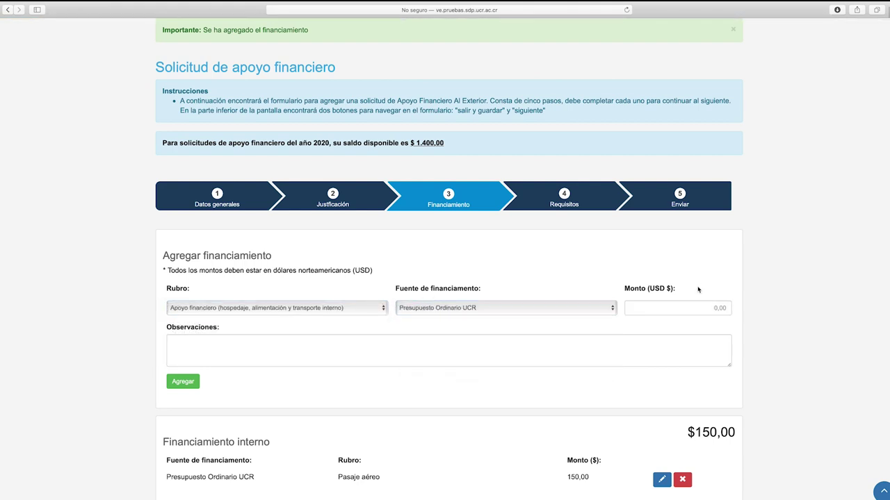
left_click(720, 308)
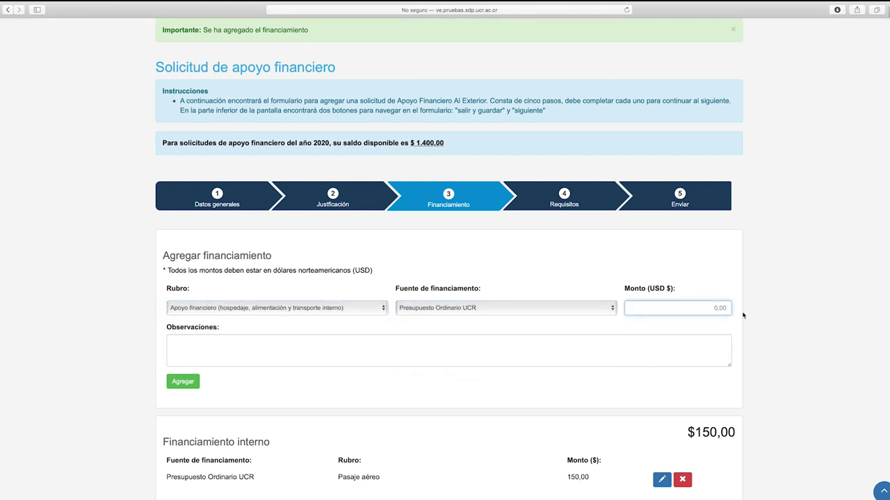
type("10")
left_click(183, 382)
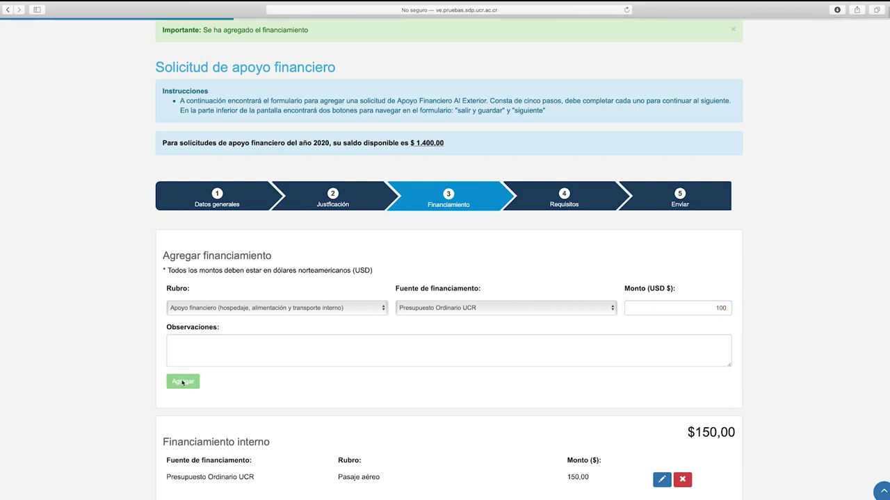
Step: Add a 30 USD Inscripción financing covered by Aporte personal
left_click(284, 311)
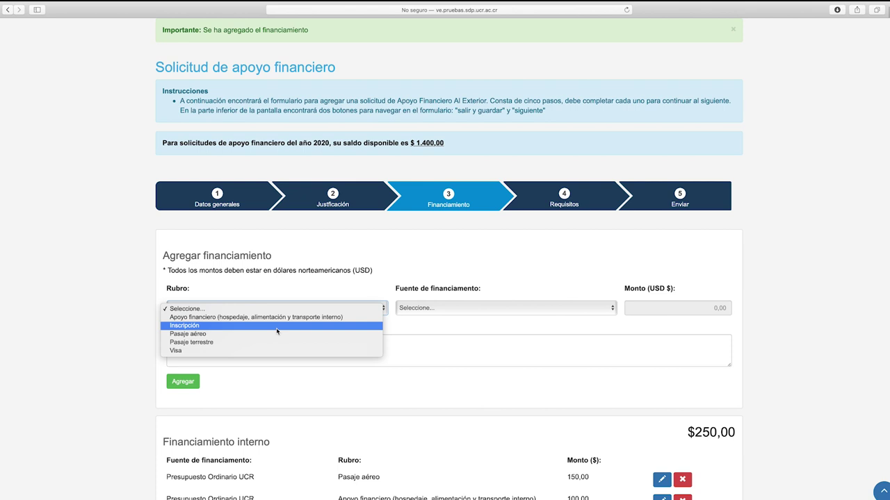
left_click(276, 327)
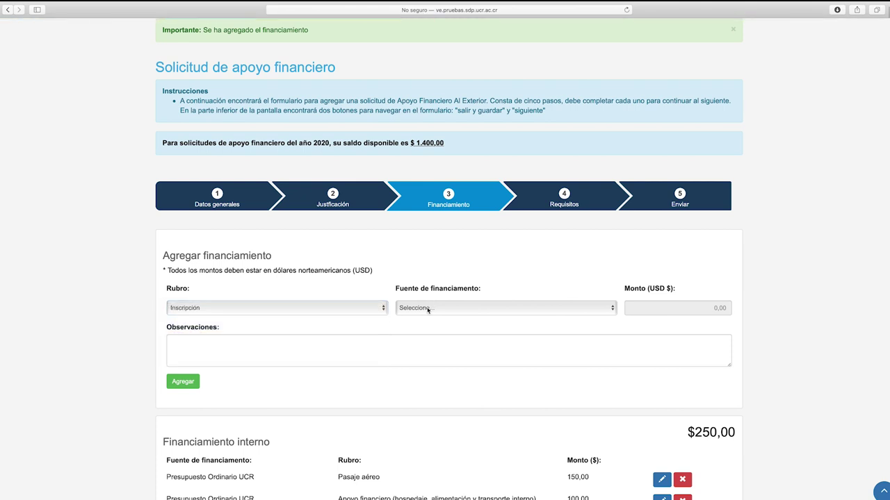
left_click(429, 310)
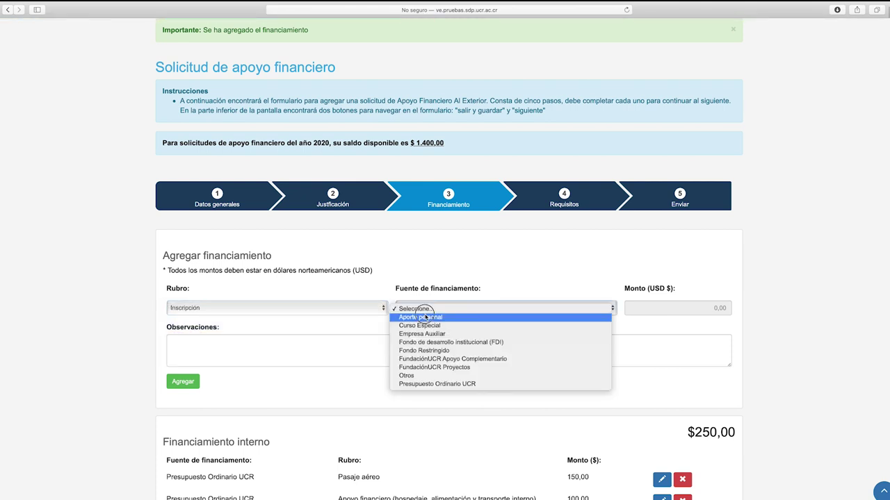
left_click(426, 318)
left_click(725, 308)
type("3")
left_click(196, 376)
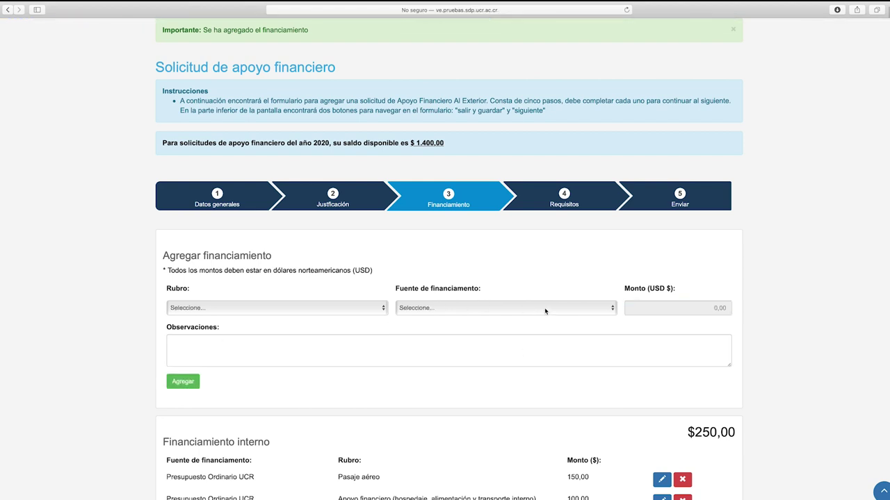
left_click(477, 305)
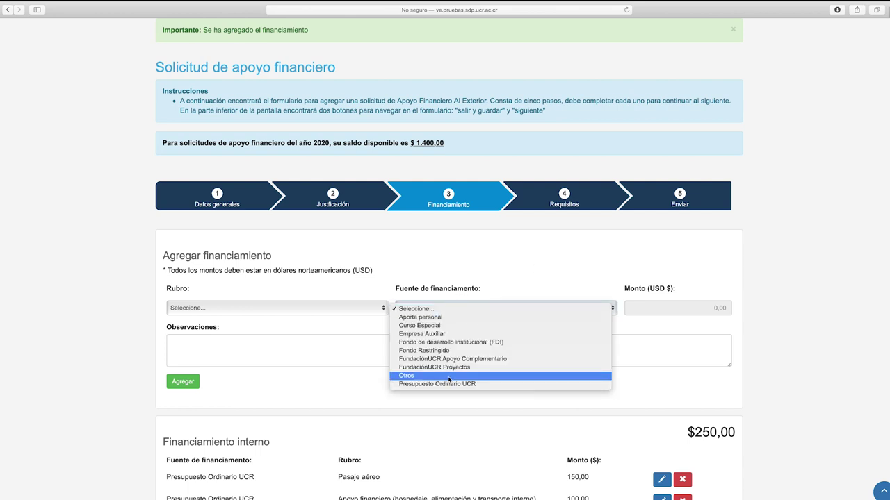
left_click(549, 413)
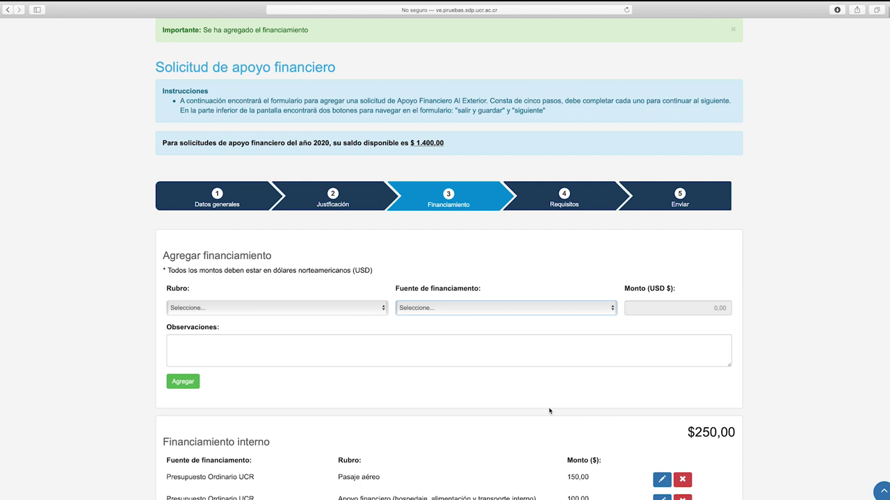
Step: Declare that no additional financial support requests have been or will be made, and advance to Requisitos
scroll(549, 411, "down", 8)
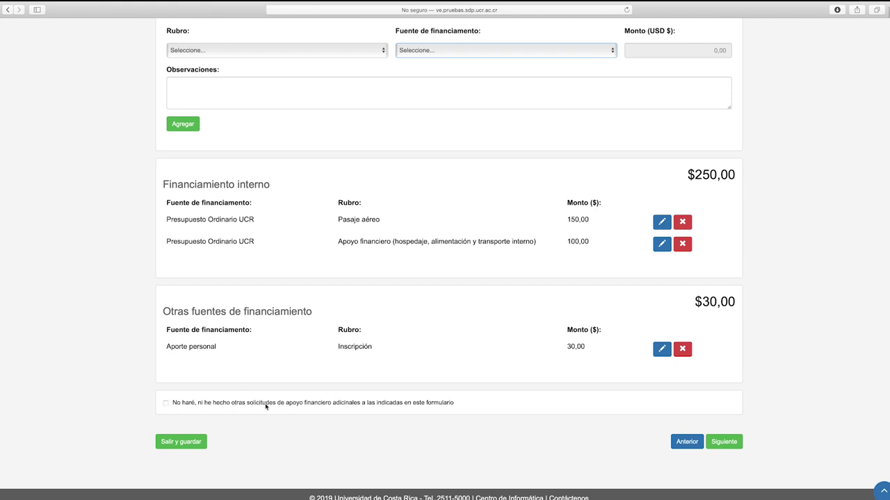
left_click(165, 404)
left_click(725, 445)
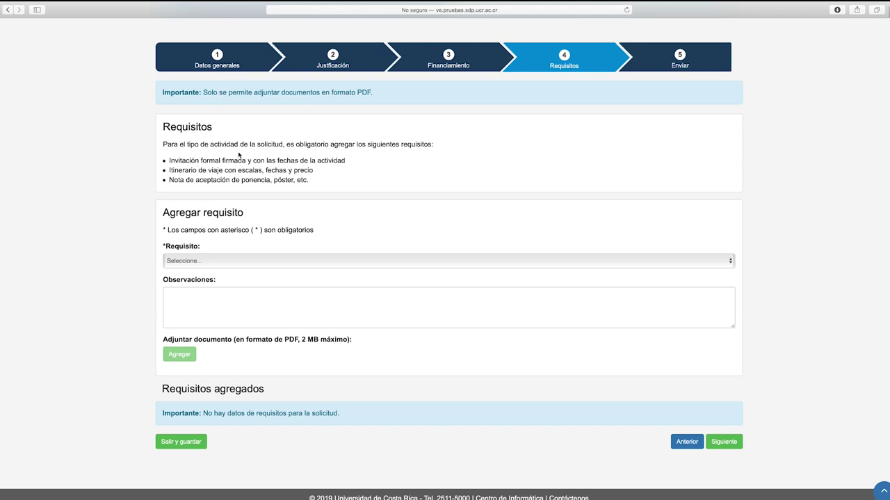
Step: Add Requisito 01.pdf as the required Invitación formal firmada y con las fechas de la actividad
left_click_drag(297, 144, 434, 145)
left_click(350, 168)
left_click(252, 262)
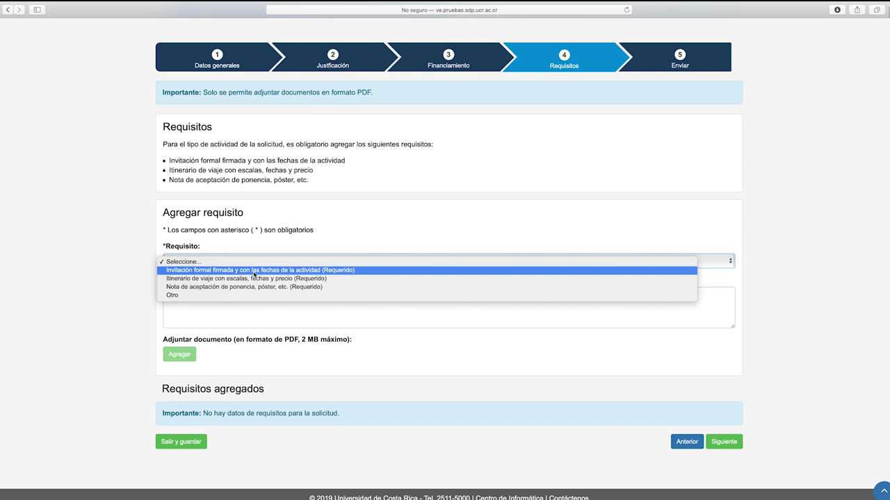
left_click(258, 269)
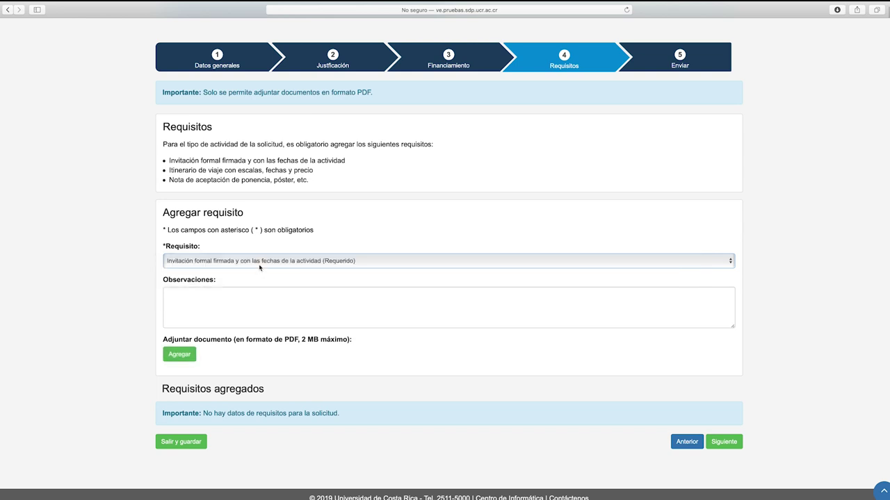
left_click(186, 356)
double_click(340, 57)
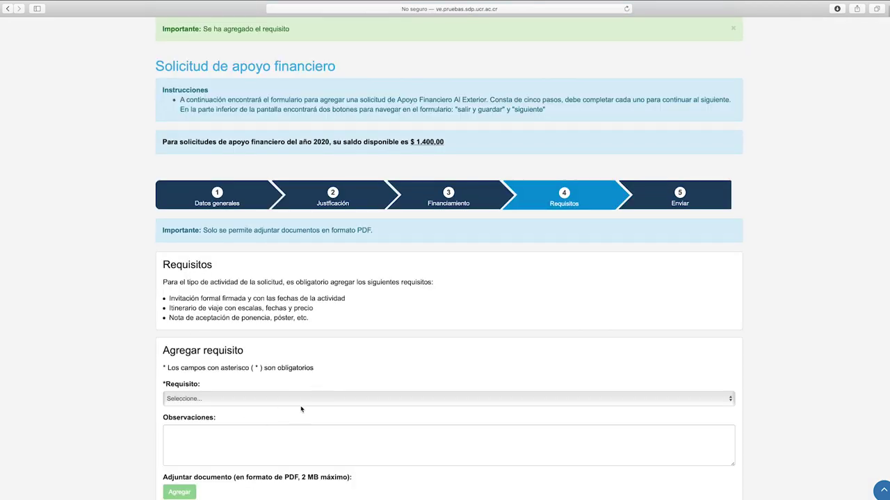
Step: Add Requisito 02.pdf as the required Itinerario de viaje con escalas, fechas y precio
scroll(301, 409, "down", 3)
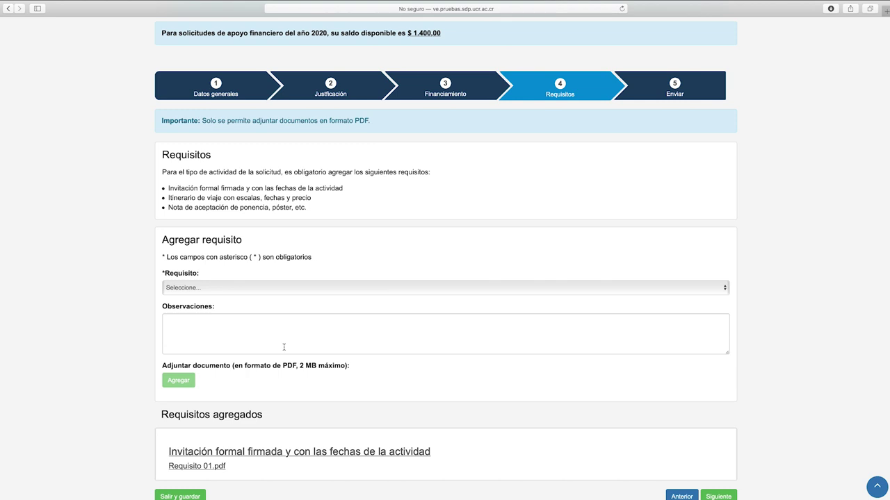
mouse_move(324, 449)
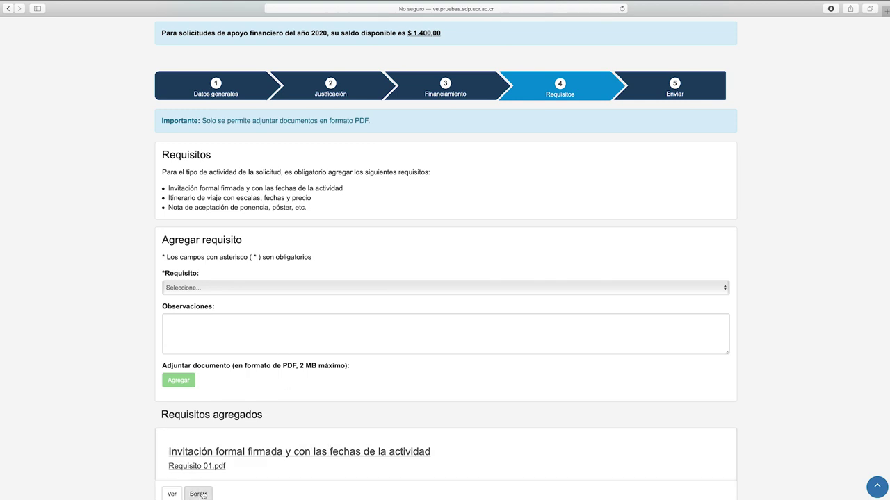
left_click(205, 288)
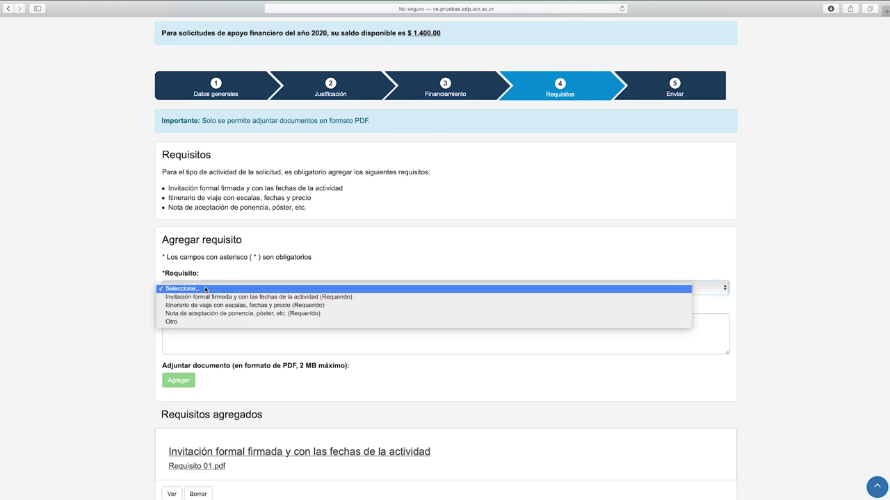
left_click(209, 304)
left_click(182, 381)
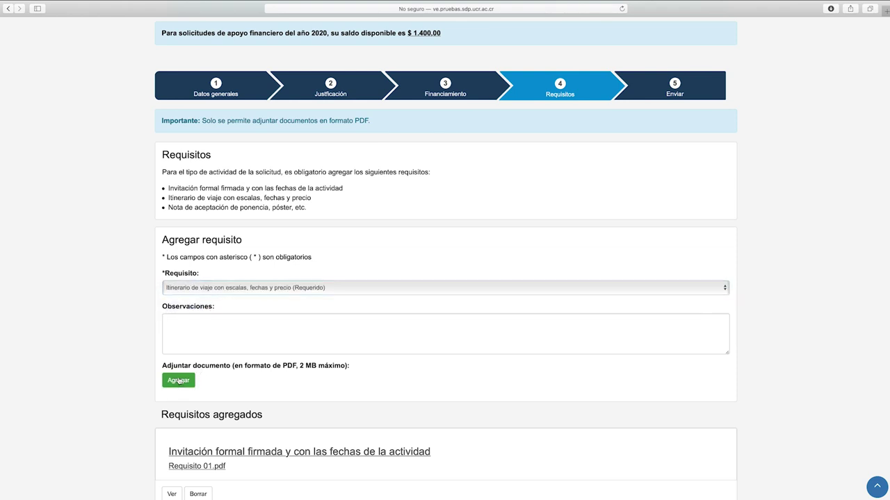
double_click(389, 56)
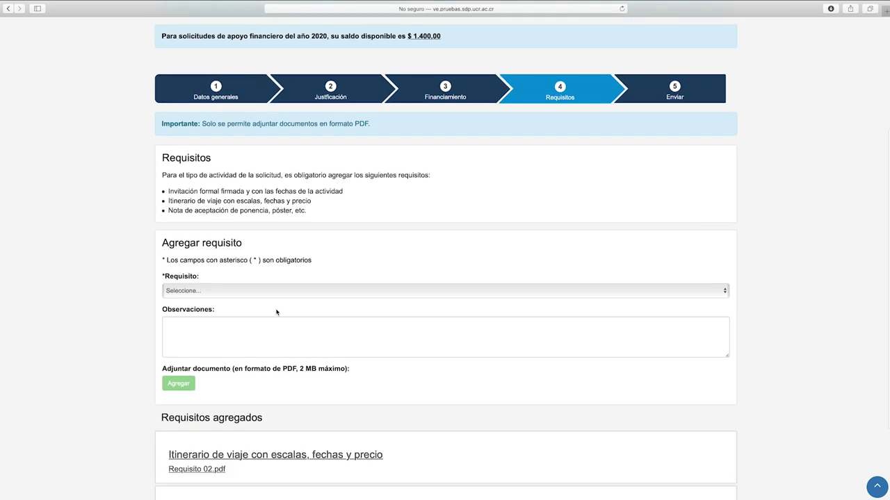
Step: Add Requisito 03.pdf as the required Nota de aceptación de ponencia, póster, etc. and advance to Enviar
left_click(261, 290)
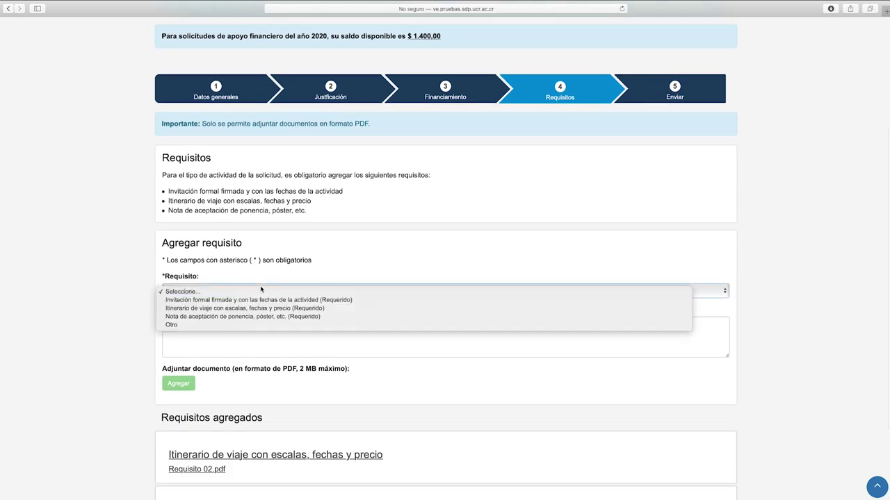
left_click(254, 317)
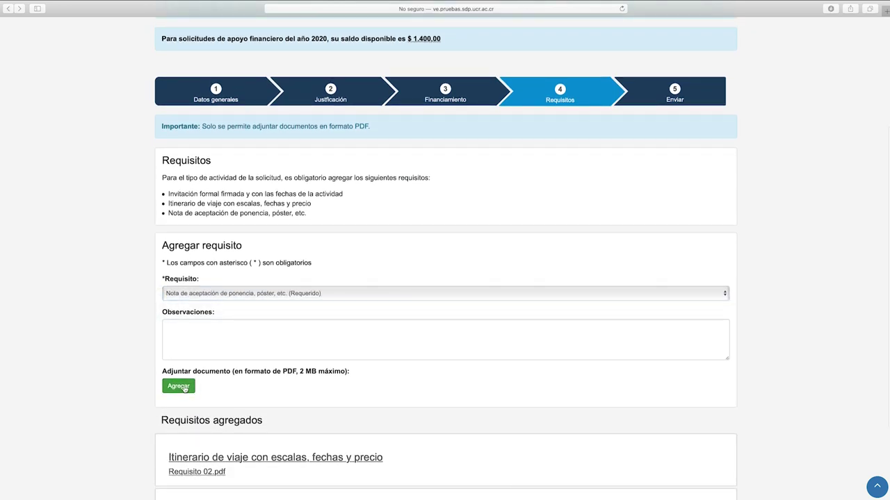
left_click(182, 383)
double_click(437, 59)
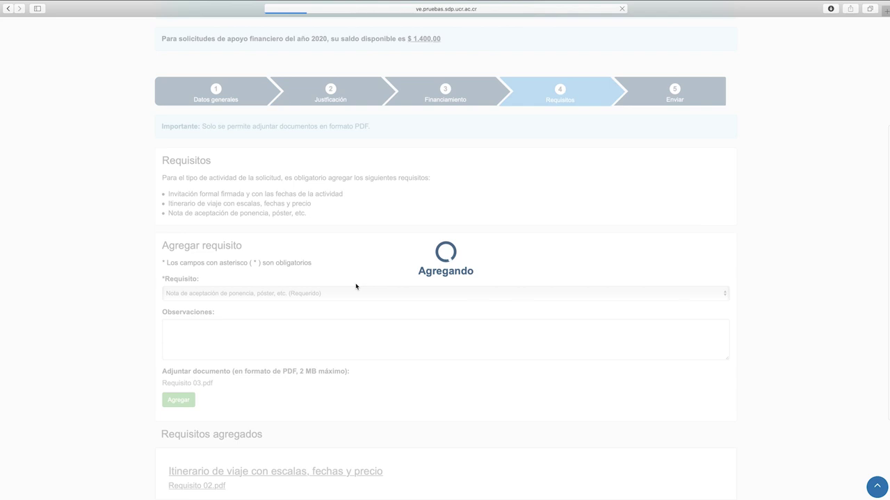
scroll(357, 289, "down", 5)
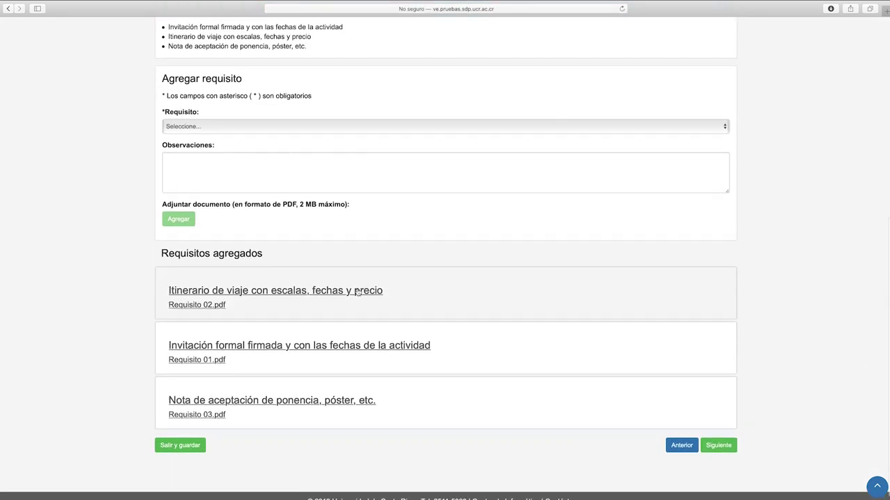
left_click(724, 436)
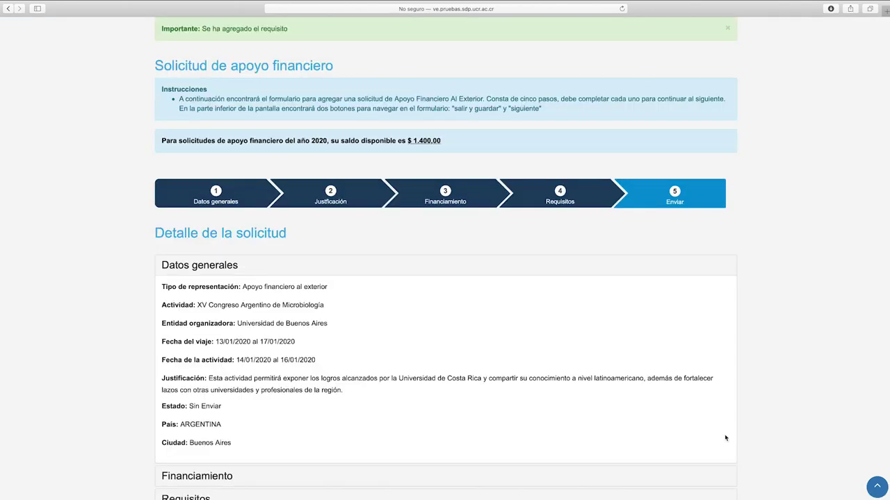
Step: Review the Financiamiento and Requisitos sections in the request's final summary
scroll(486, 390, "down", 4)
left_click(262, 357)
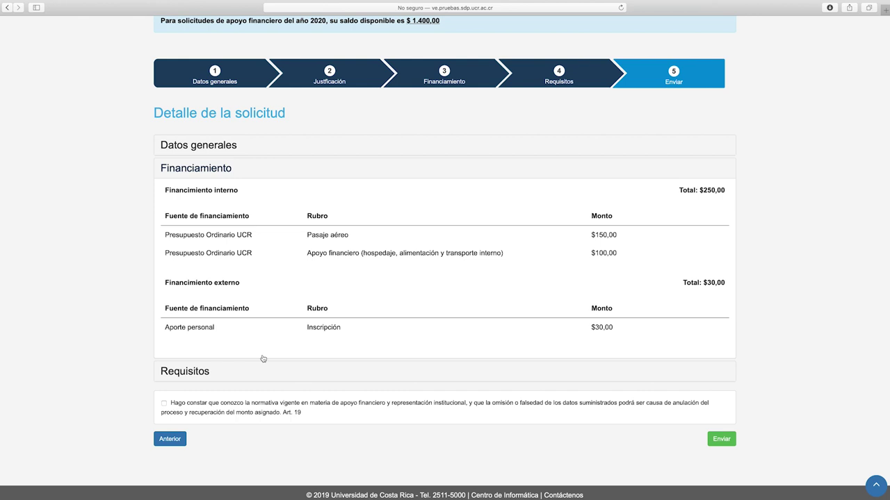
scroll(262, 356, "down", 1)
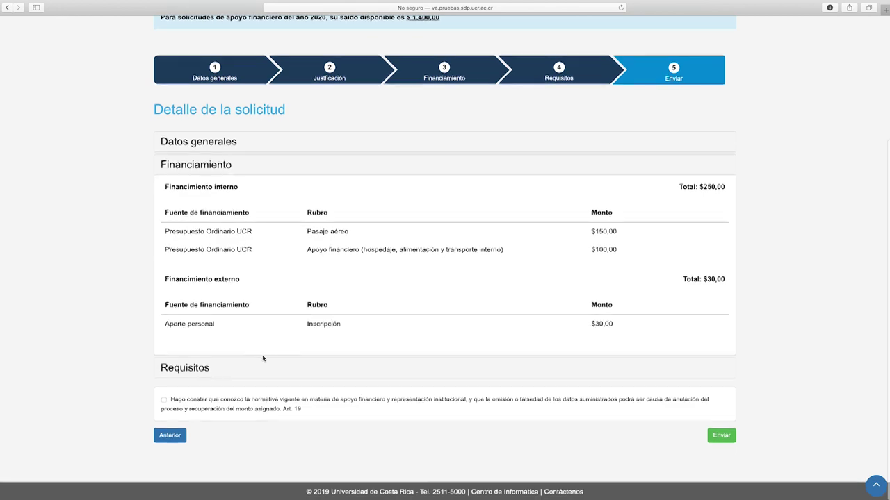
left_click(188, 372)
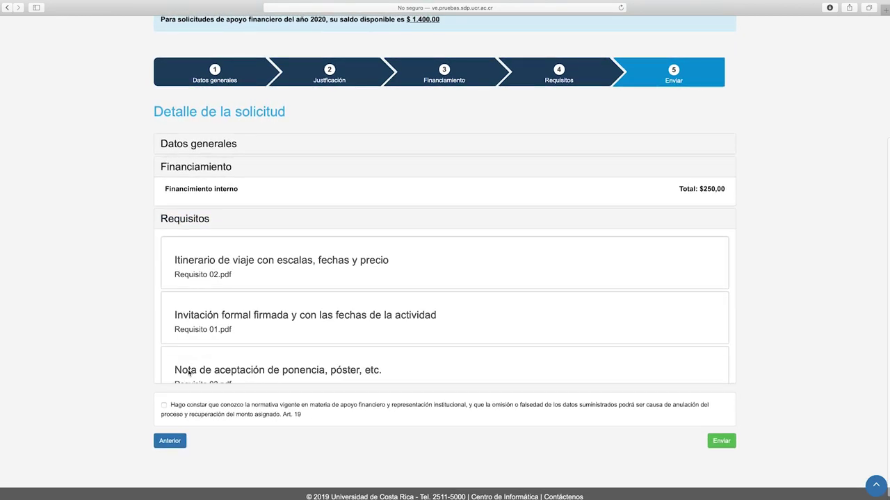
Step: Revisit the Justificación and Financiamiento stages of the request, and return to Enviar
scroll(244, 358, "up", 3)
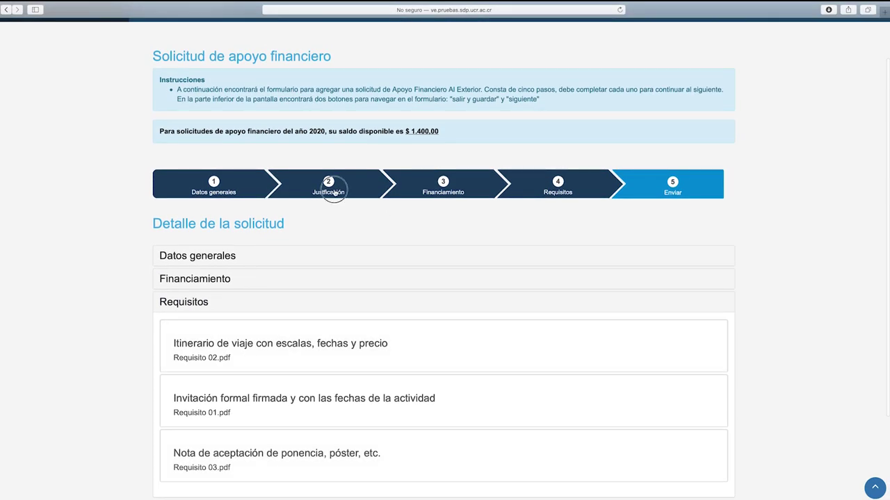
left_click(331, 193)
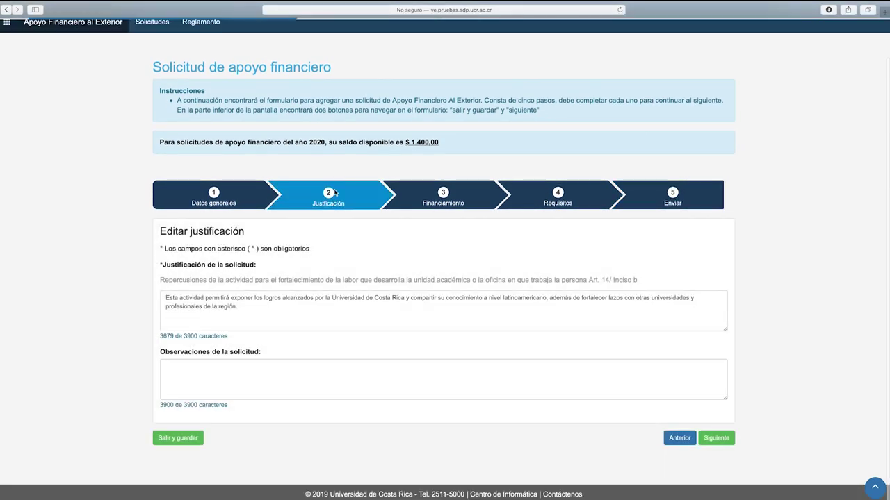
left_click(452, 200)
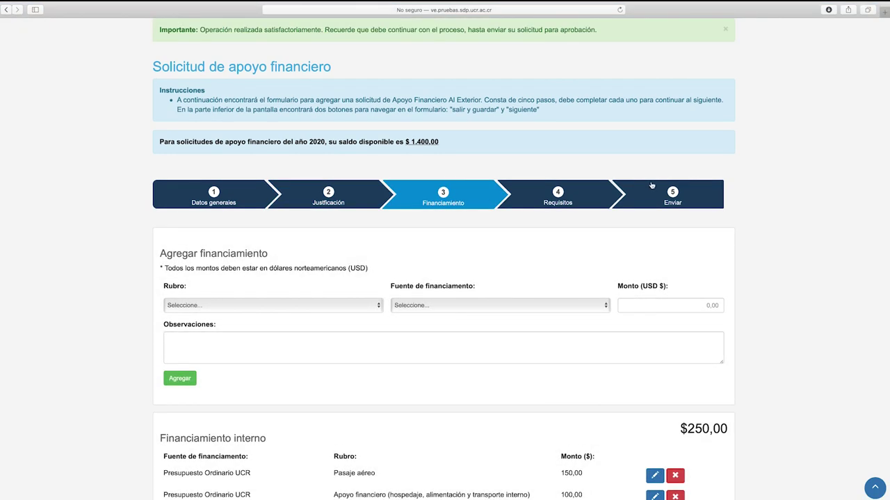
left_click(684, 199)
Step: Accept the declaration of knowing the current regulations, submit the request and dismiss the confirmation message
scroll(286, 328, "down", 4)
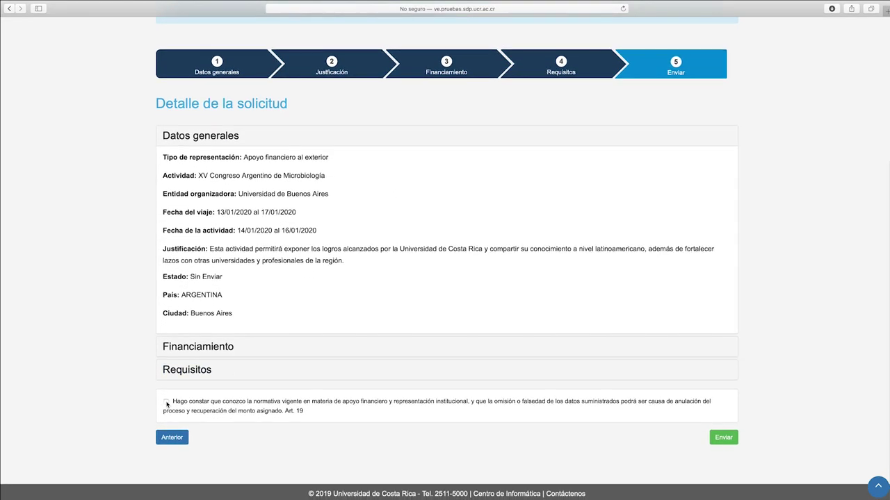
left_click(166, 402)
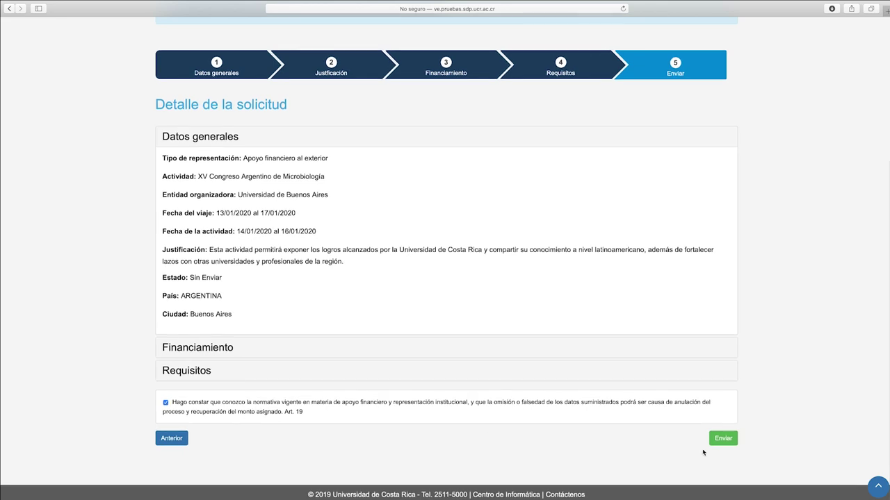
left_click(721, 439)
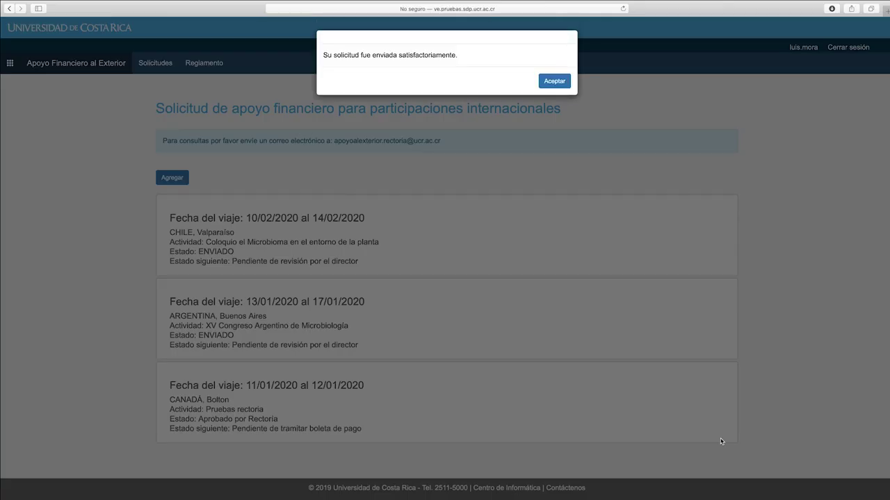
left_click_drag(323, 55, 460, 57)
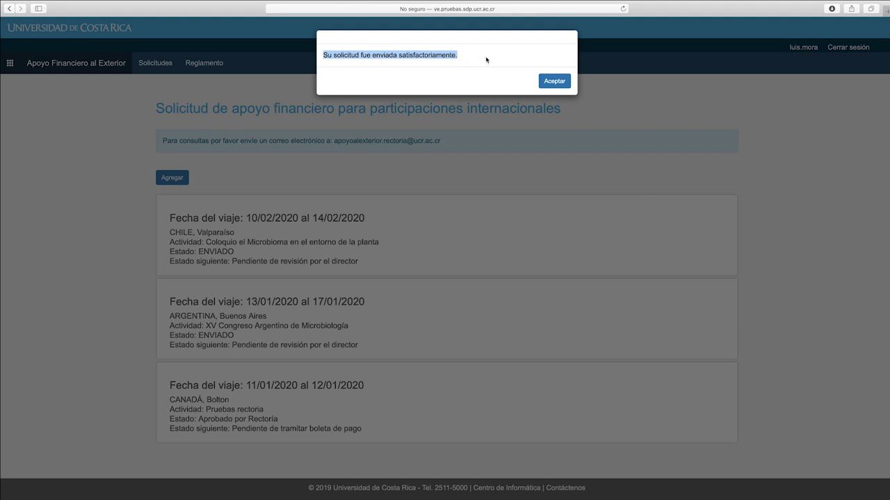
left_click(558, 84)
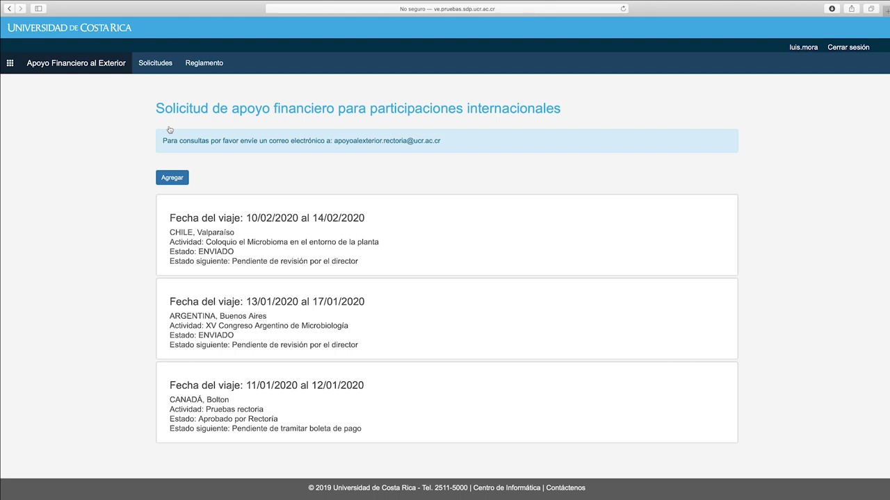
left_click(274, 302)
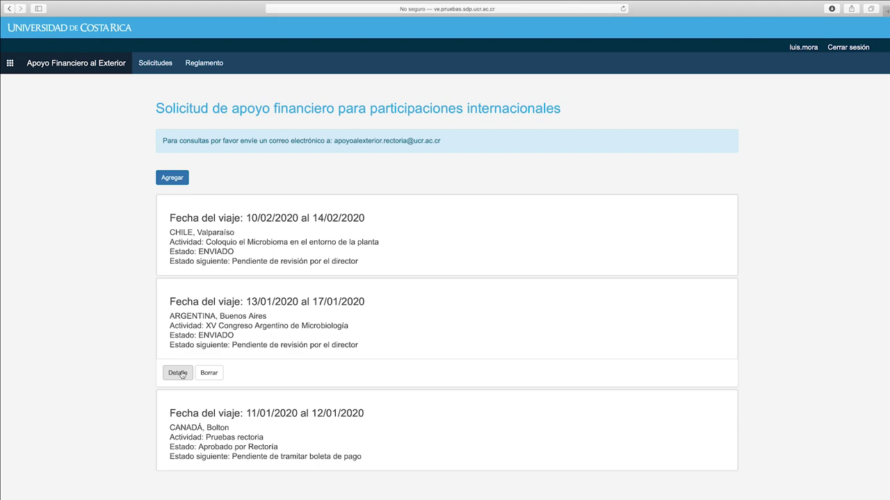
left_click(209, 374)
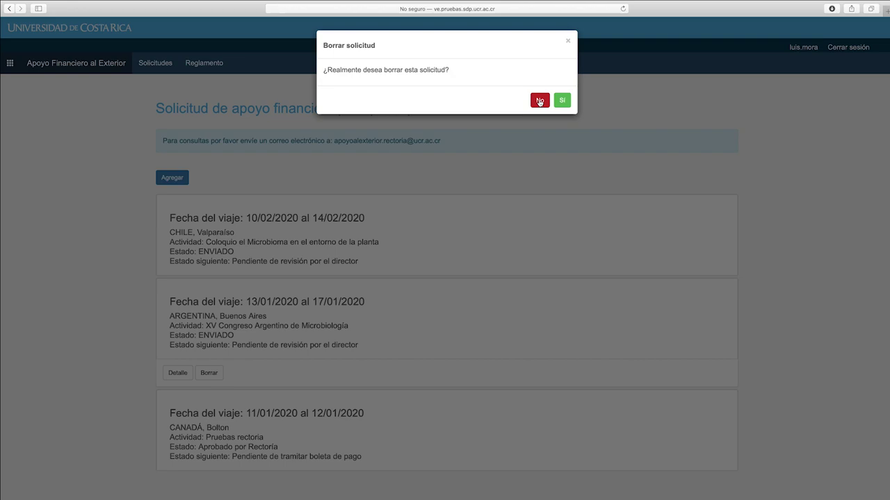
left_click(539, 100)
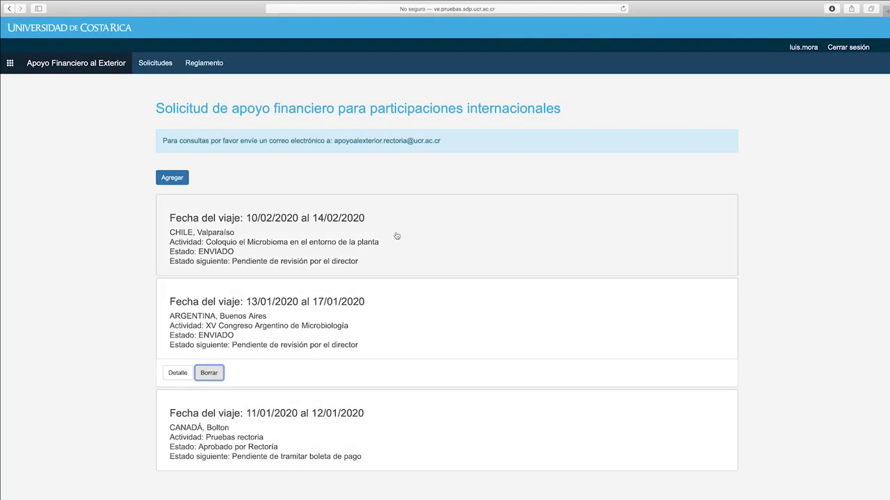